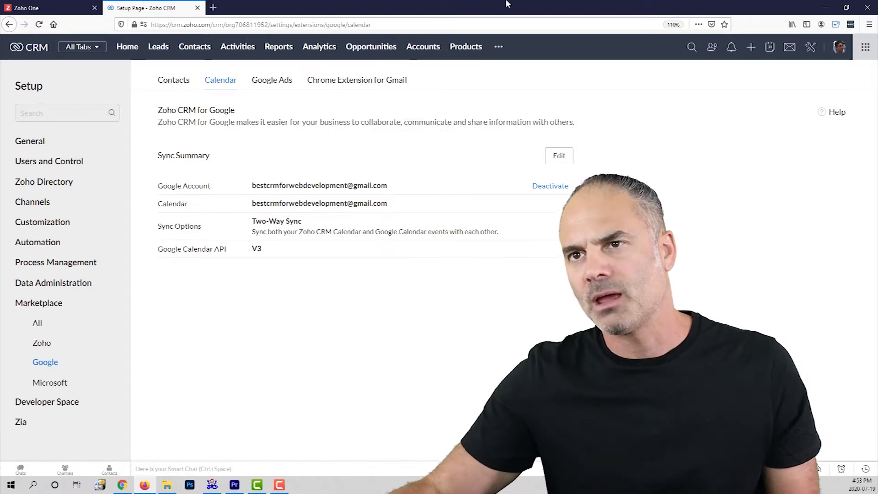
# - Open the Leads module and switch the Leads Followups list to the tabular view
pyautogui.click(159, 47)
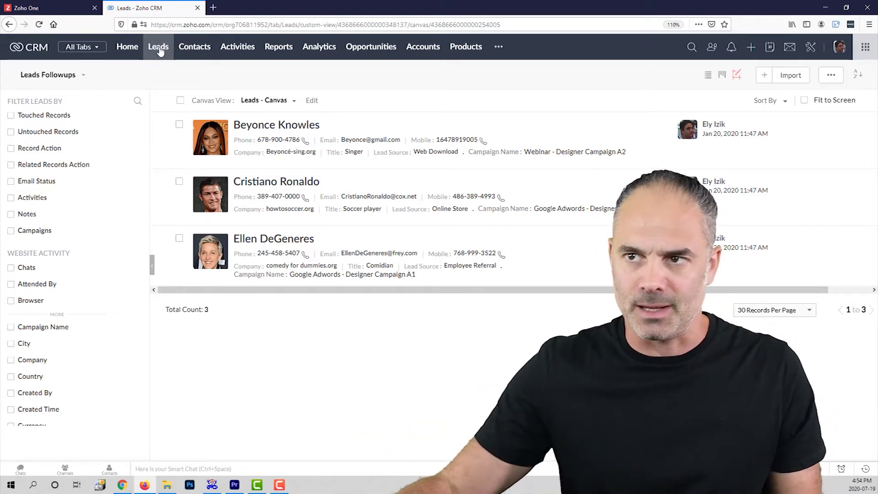
pyautogui.click(160, 49)
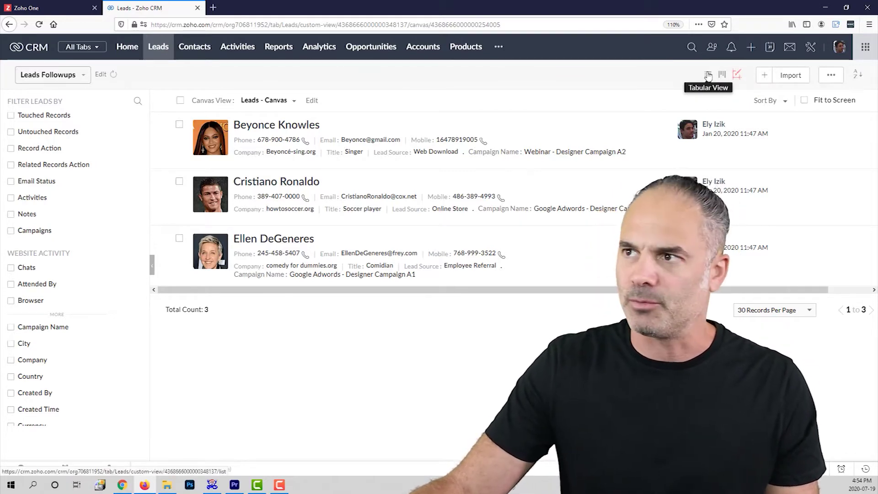
pyautogui.click(722, 76)
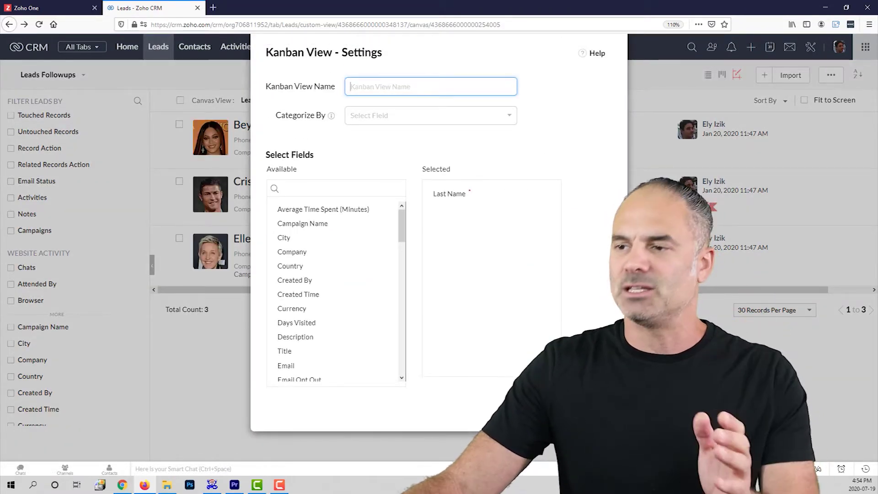
pyautogui.press('Escape')
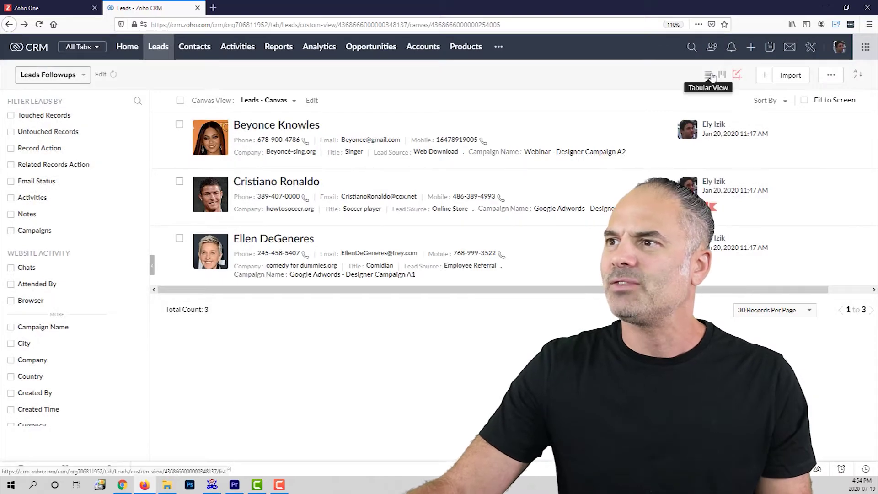
pyautogui.click(707, 75)
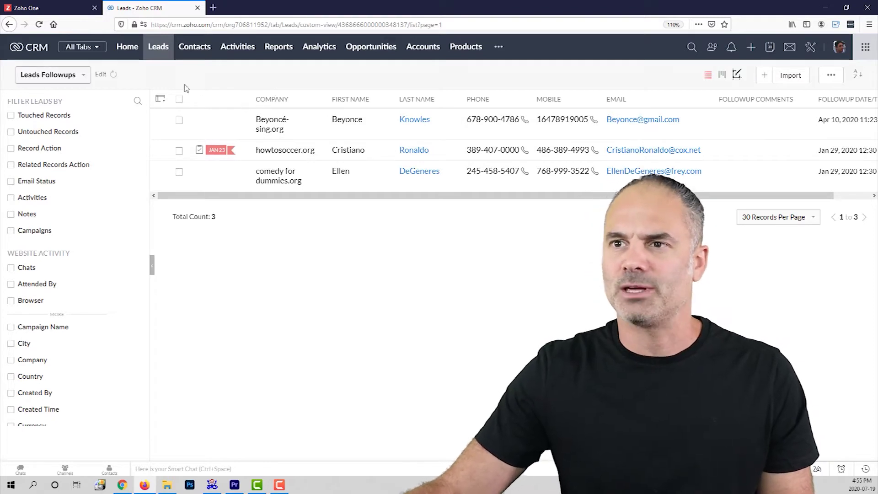
# - Remove the Mobile and Phone columns, add Lead Status and Exchange Rate, place Lead Status first, and save the column layout
pyautogui.click(161, 99)
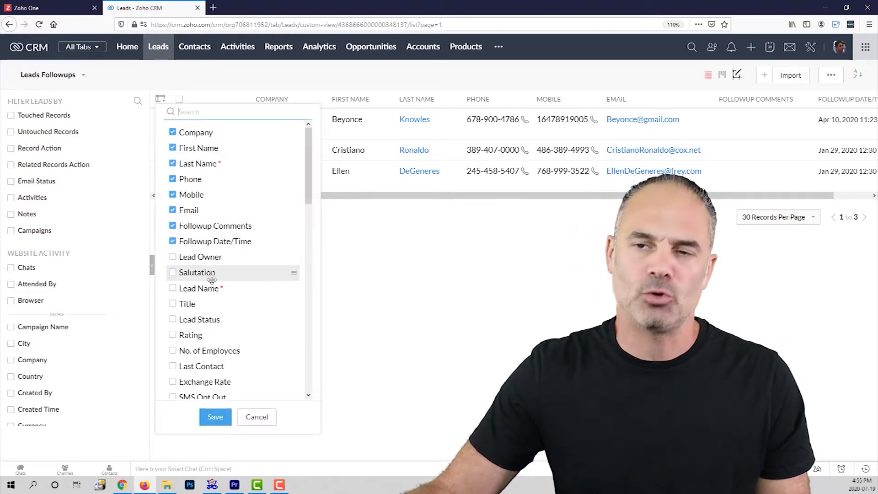
pyautogui.click(172, 197)
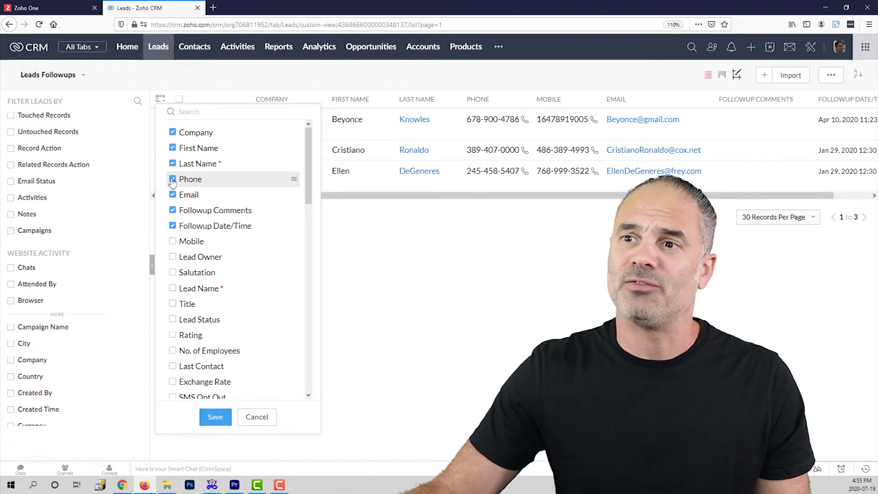
pyautogui.click(173, 180)
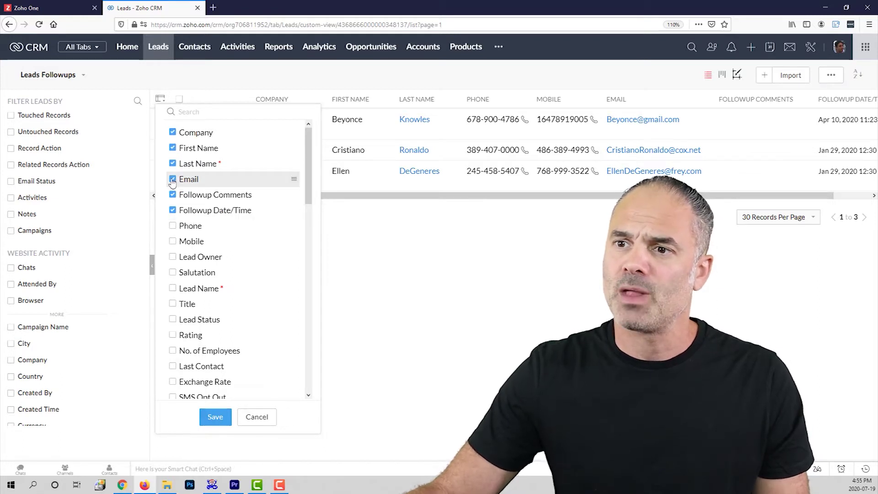
pyautogui.click(173, 320)
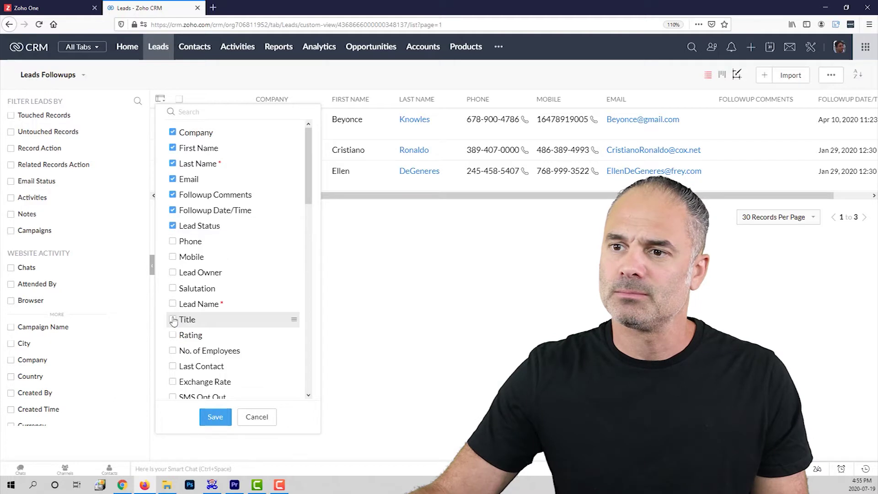
pyautogui.click(173, 381)
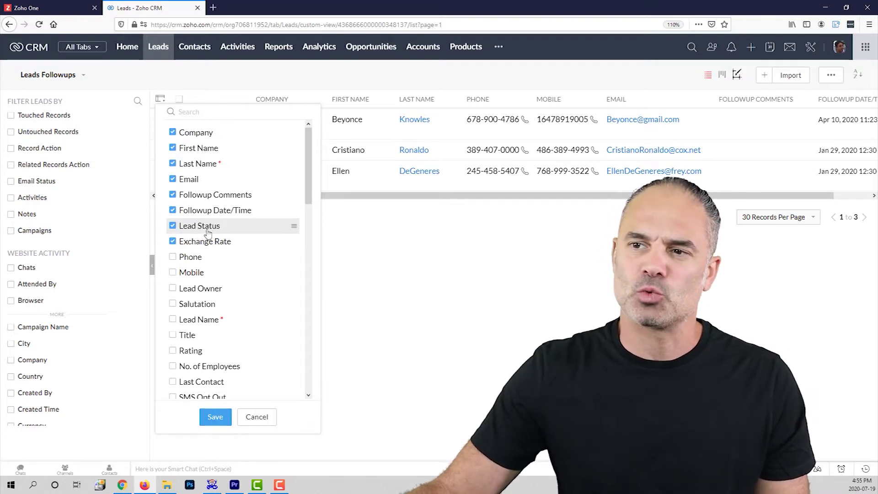
pyautogui.moveTo(209, 229); pyautogui.dragTo(206, 135)
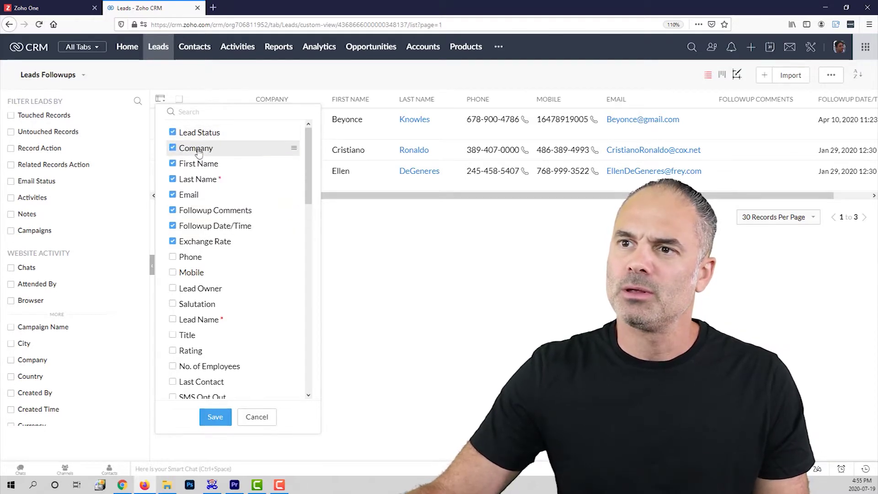
pyautogui.click(218, 418)
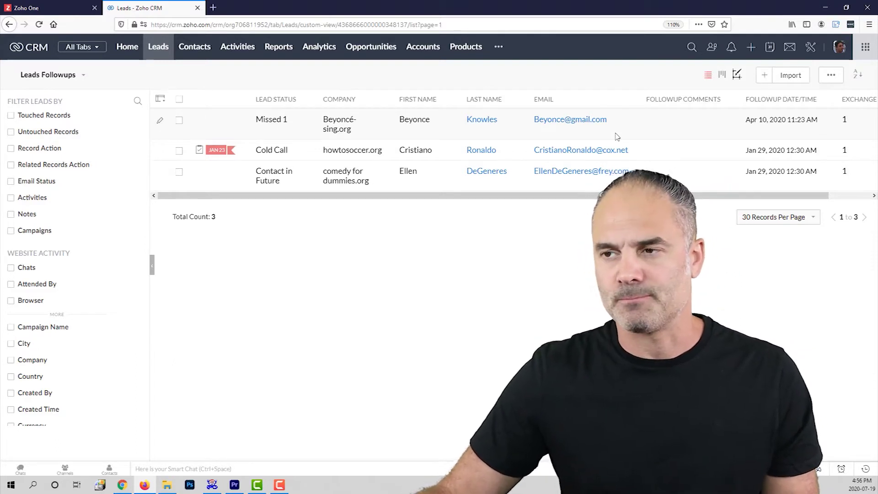
pyautogui.click(788, 224)
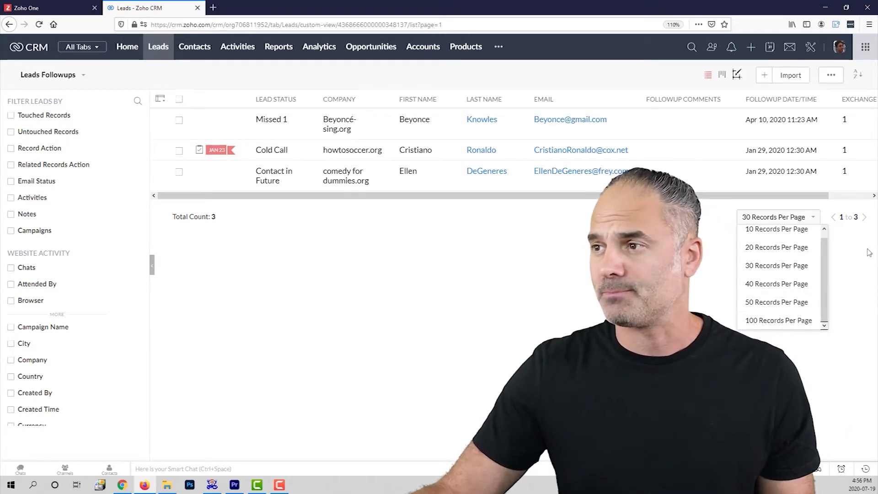
pyautogui.press('Escape')
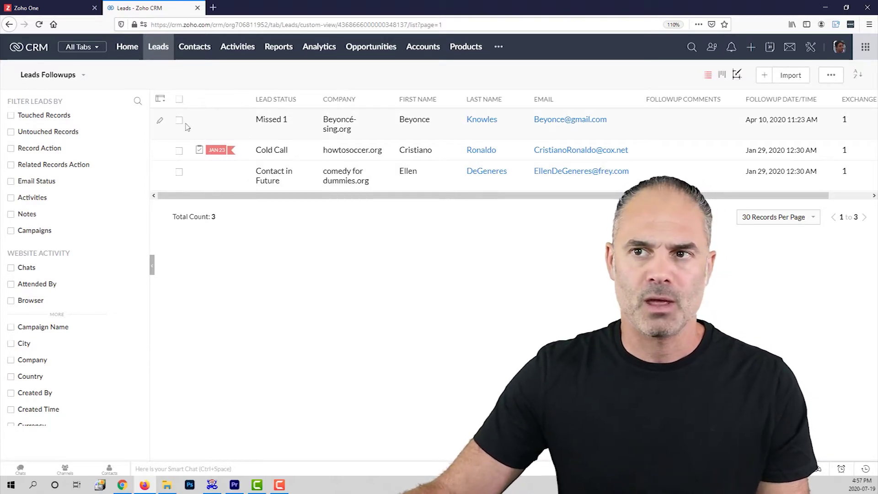
# - Search the lead filter fields for "missed 1"
pyautogui.click(138, 102)
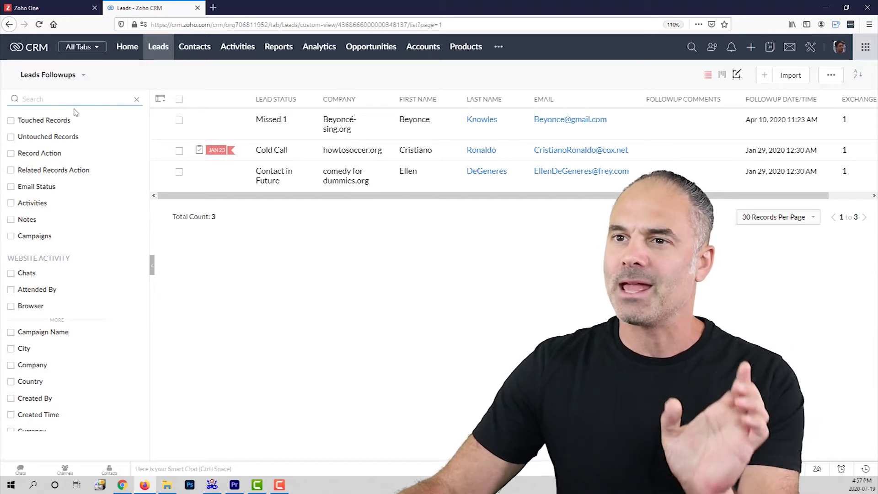
pyautogui.write('missing')
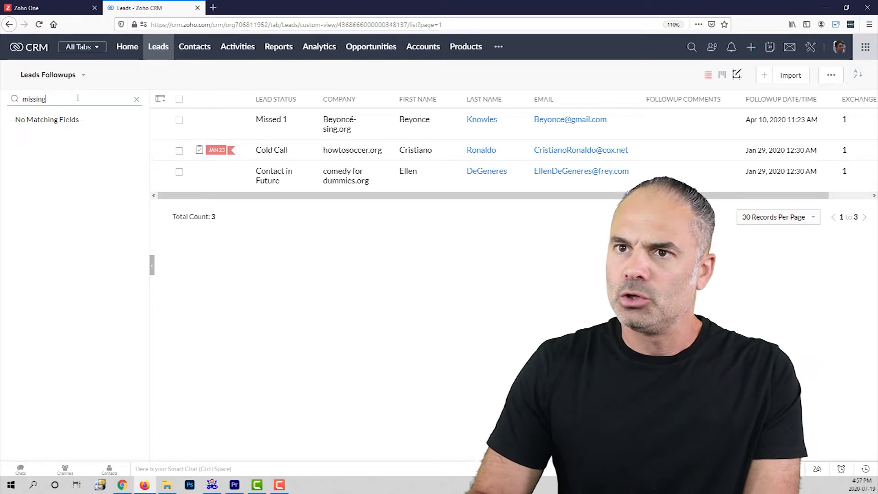
pyautogui.press('BackSpace')
pyautogui.press('BackSpace')
pyautogui.press('BackSpace')
pyautogui.write('ed 1')
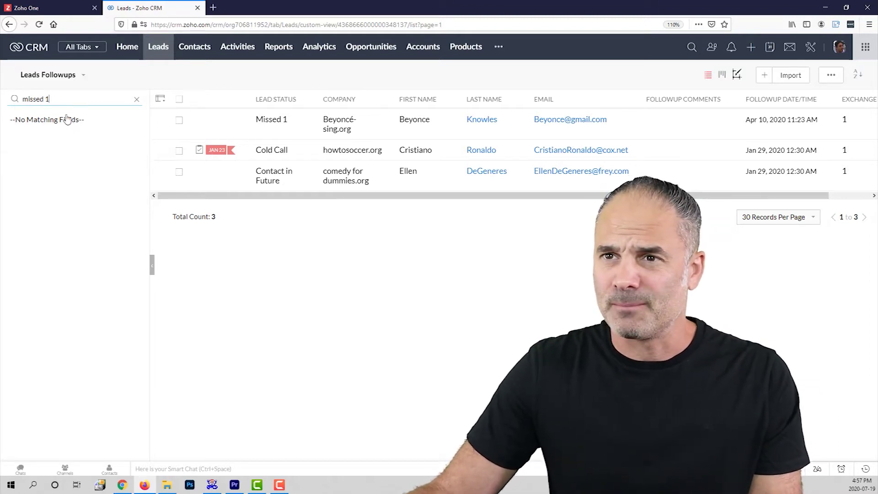
# - Find the Lead Status filter field and filter the leads to those whose status is Missed 1
pyautogui.moveTo(70, 98); pyautogui.dragTo(1, 96)
pyautogui.write('lead st')
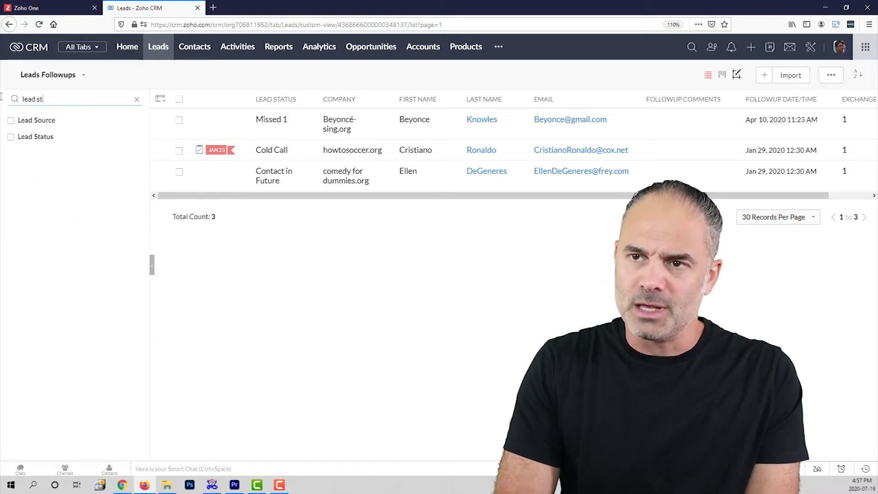
pyautogui.write('at')
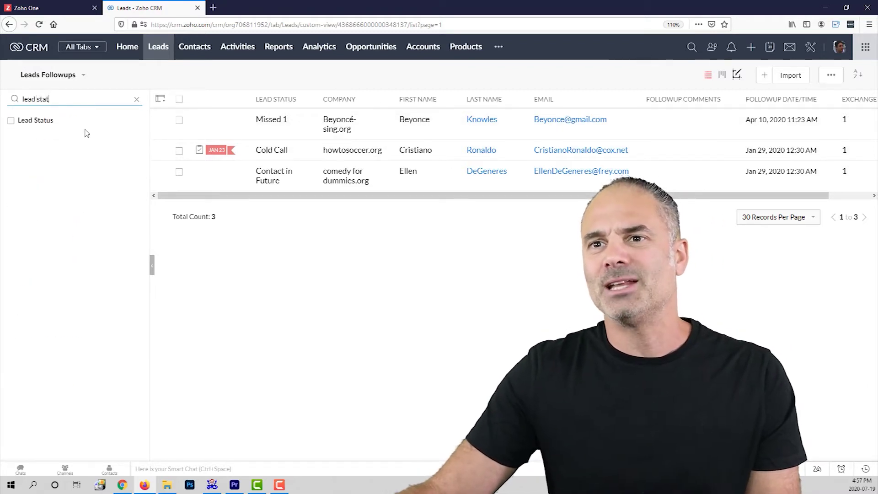
pyautogui.click(10, 121)
pyautogui.click(50, 148)
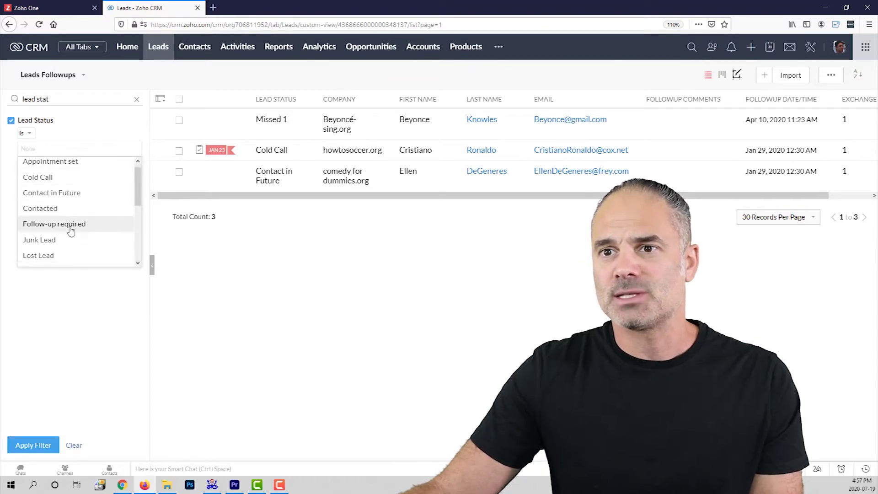
pyautogui.scroll(-3, 69, 230)
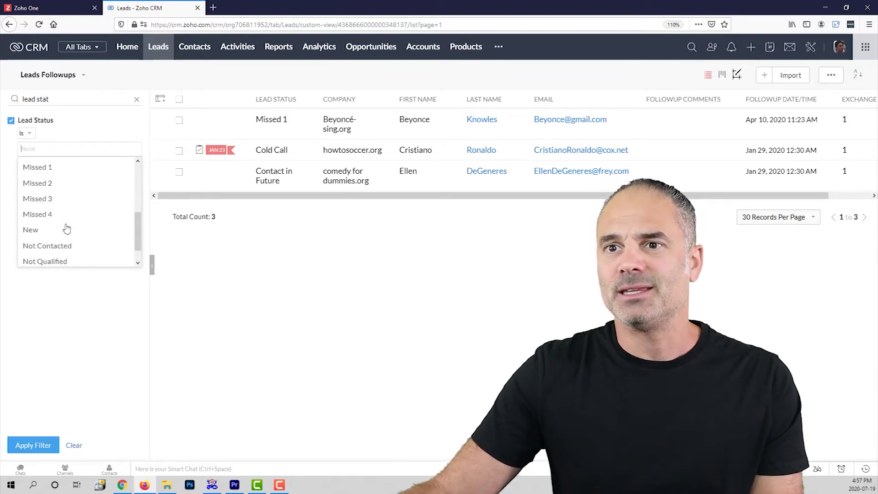
pyautogui.click(50, 168)
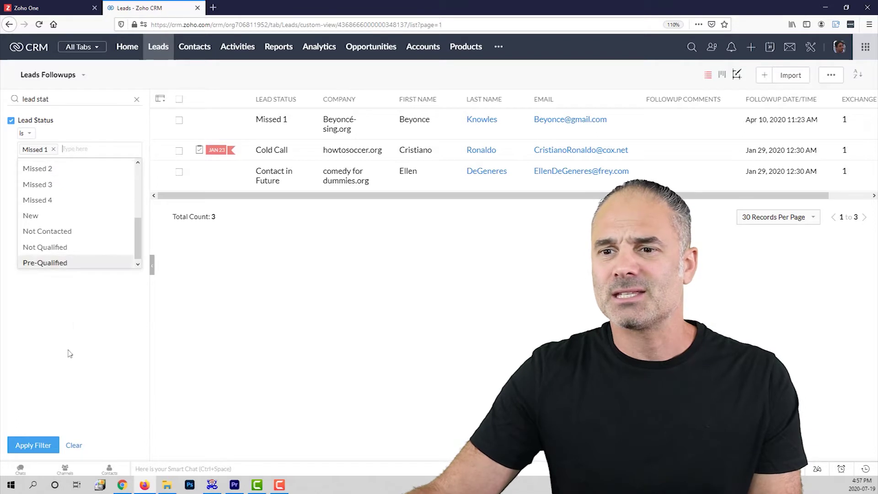
pyautogui.click(38, 445)
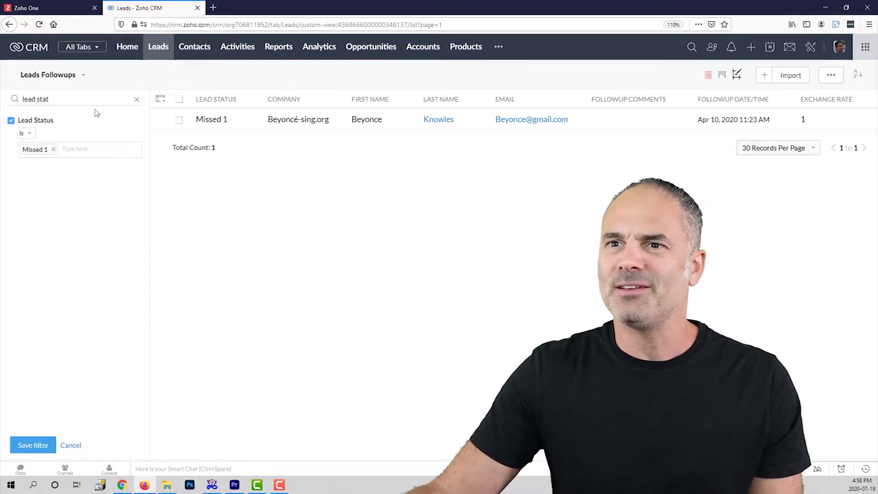
# - Clear the filter field search and remove the Lead Status filter without saving it
pyautogui.click(137, 100)
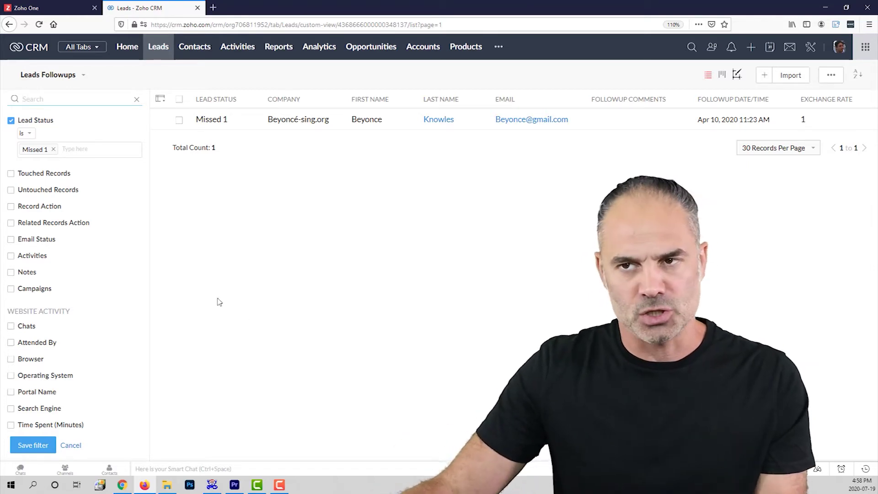
pyautogui.click(69, 446)
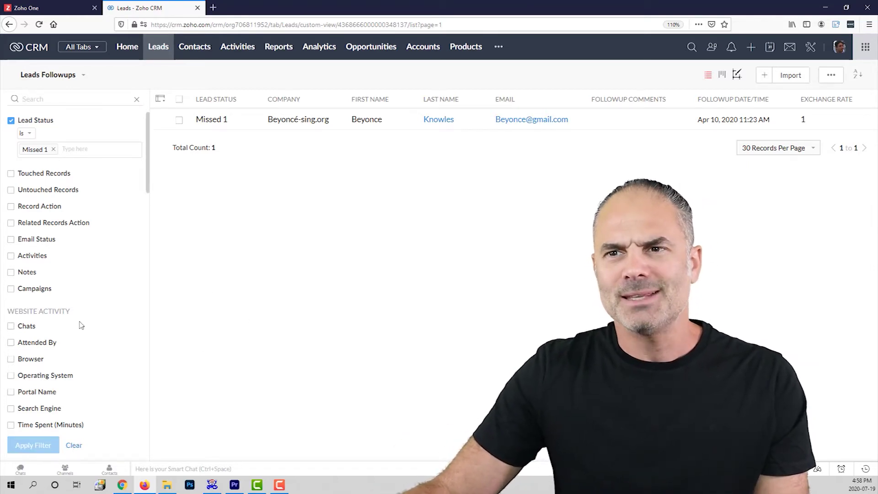
pyautogui.click(73, 445)
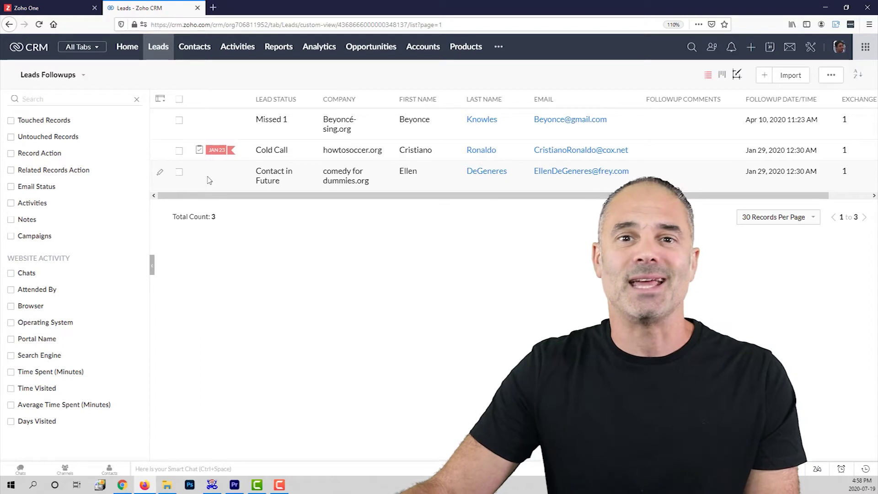
# - Find the Email filter field and filter the leads to those whose email starts with C
pyautogui.click(79, 98)
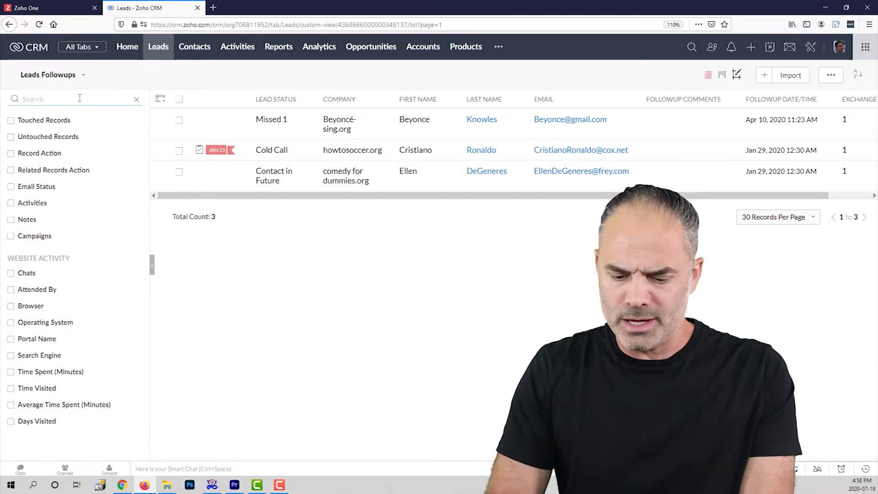
pyautogui.write('email')
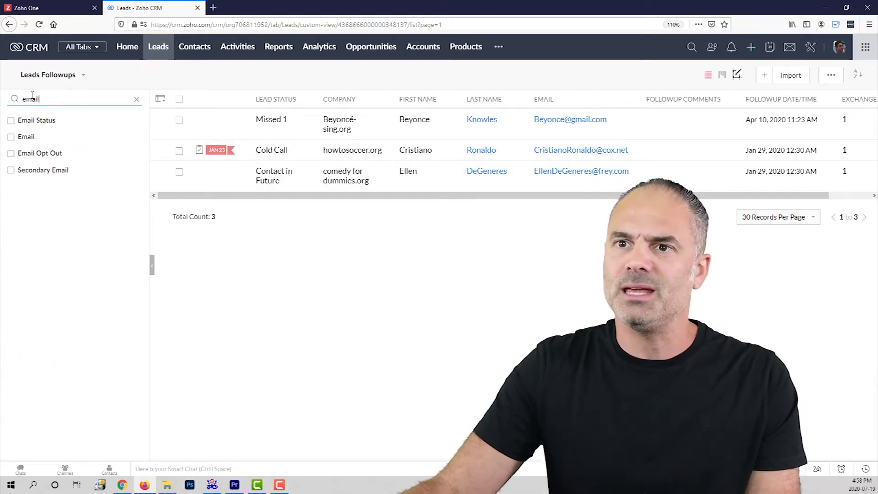
pyautogui.click(11, 137)
pyautogui.click(29, 152)
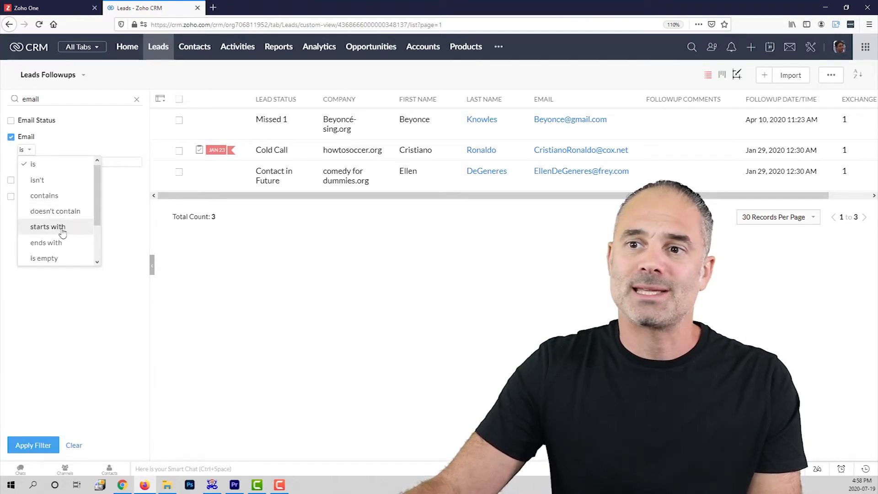
pyautogui.click(47, 227)
pyautogui.write('C')
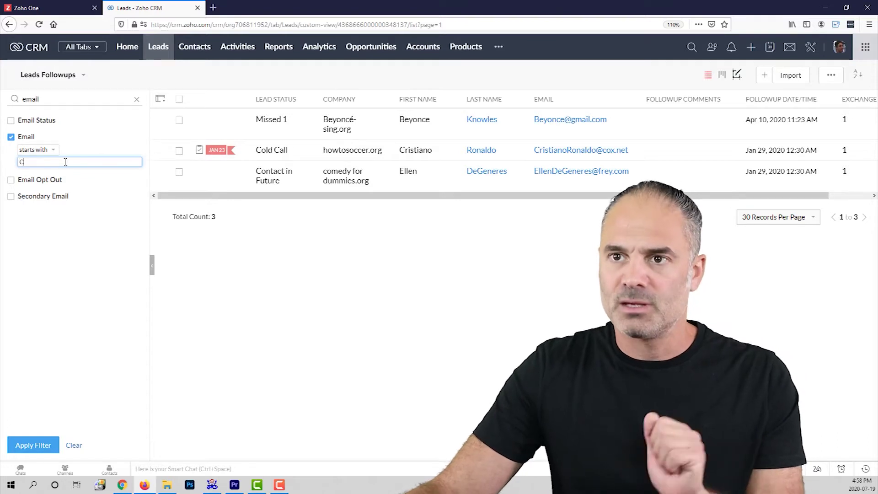
pyautogui.click(38, 445)
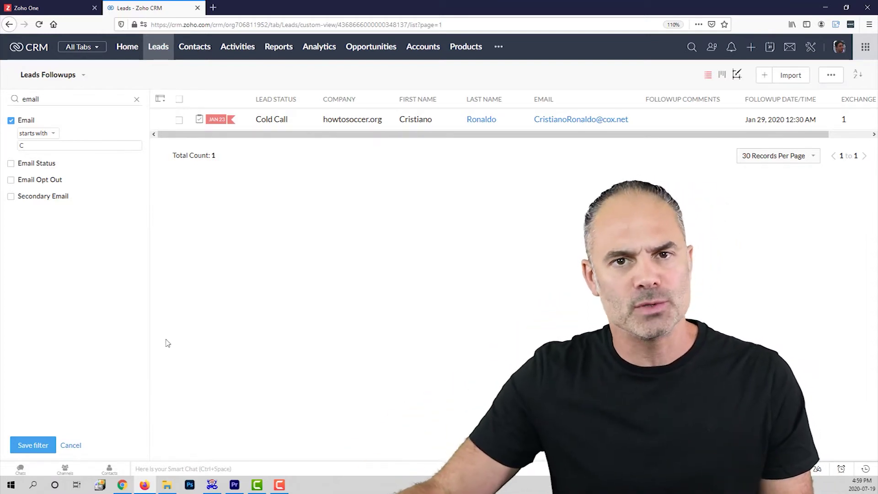
# - Save the email filter as "Some test" and clear it from the leads list
pyautogui.click(30, 446)
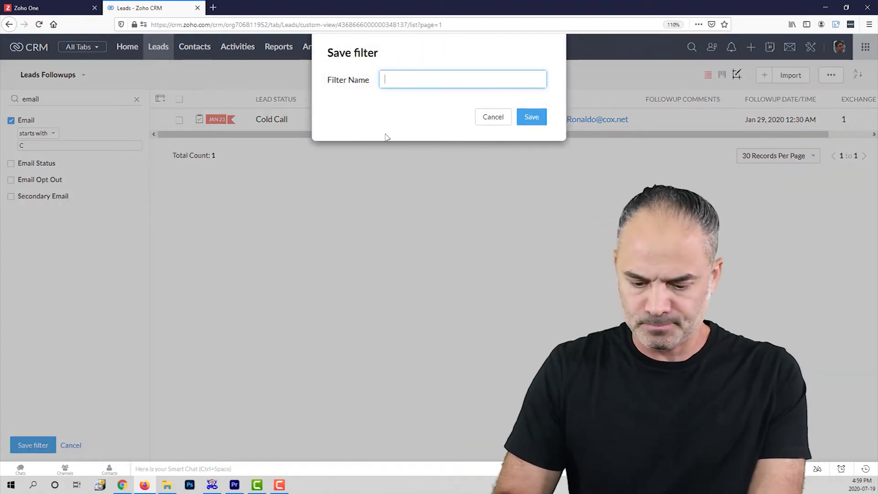
pyautogui.write('Some test')
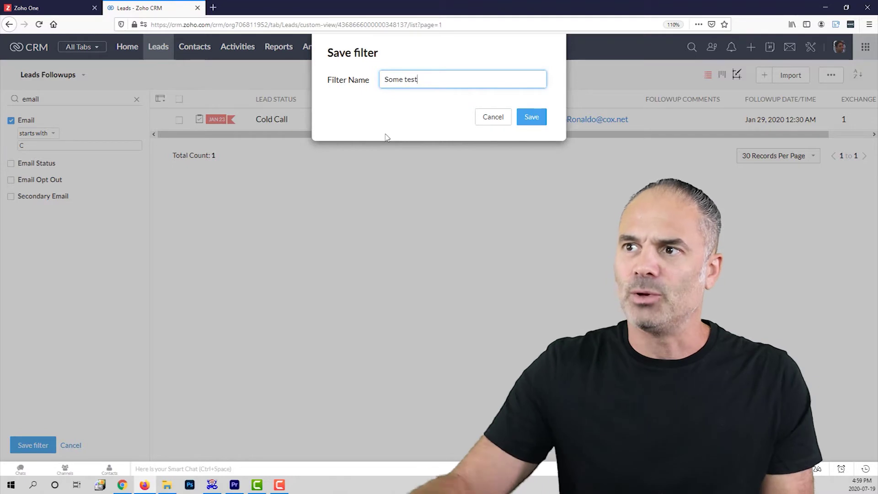
pyautogui.click(533, 118)
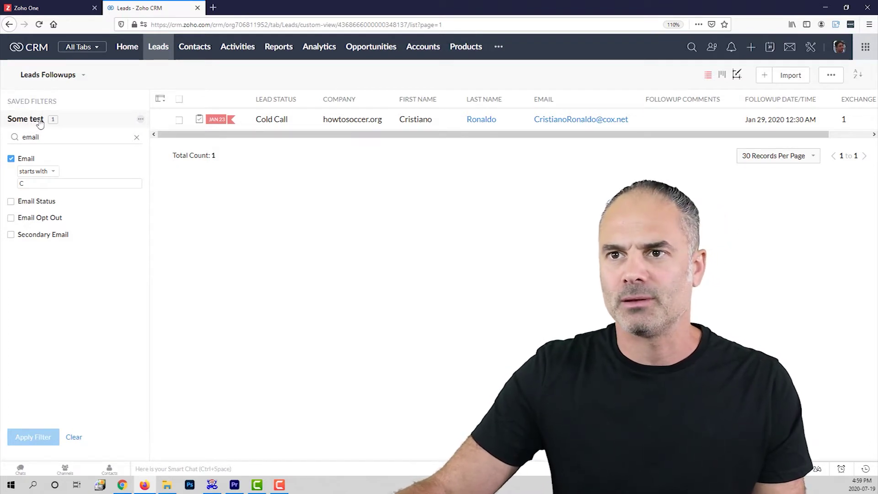
pyautogui.click(72, 436)
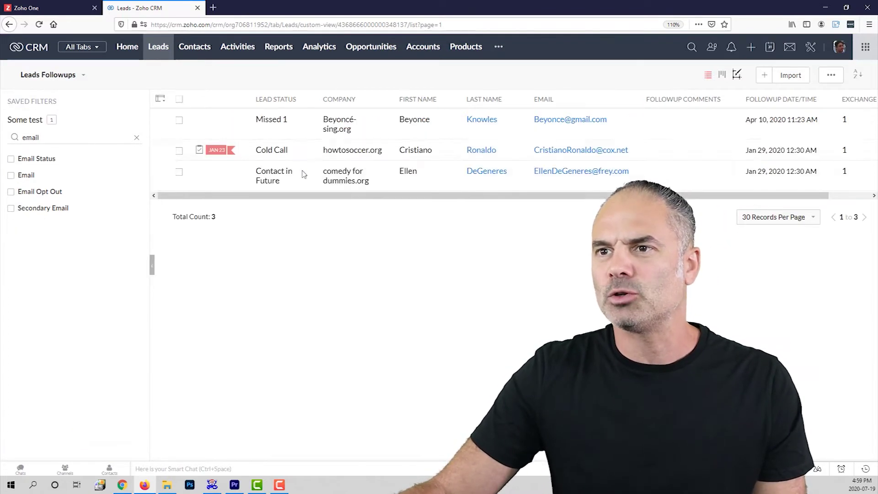
# - Apply the saved filter "Some test", and compare the All Leads view with the Leads Followups view
pyautogui.click(34, 121)
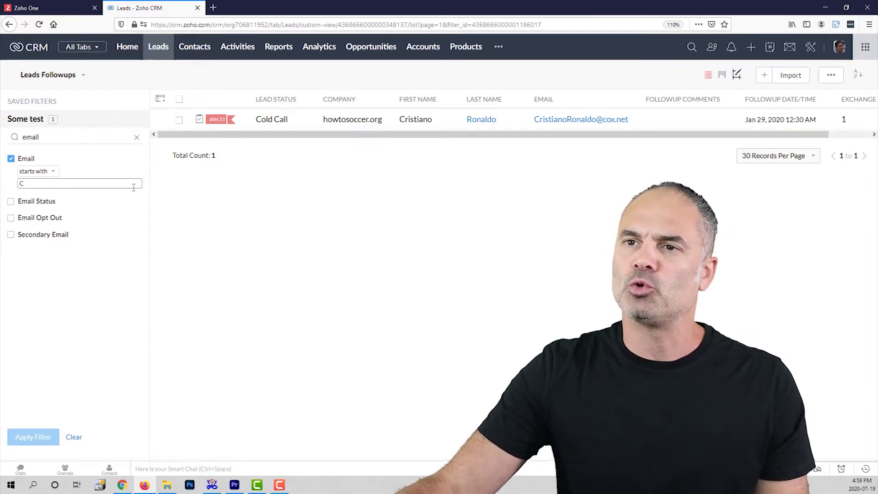
pyautogui.click(82, 77)
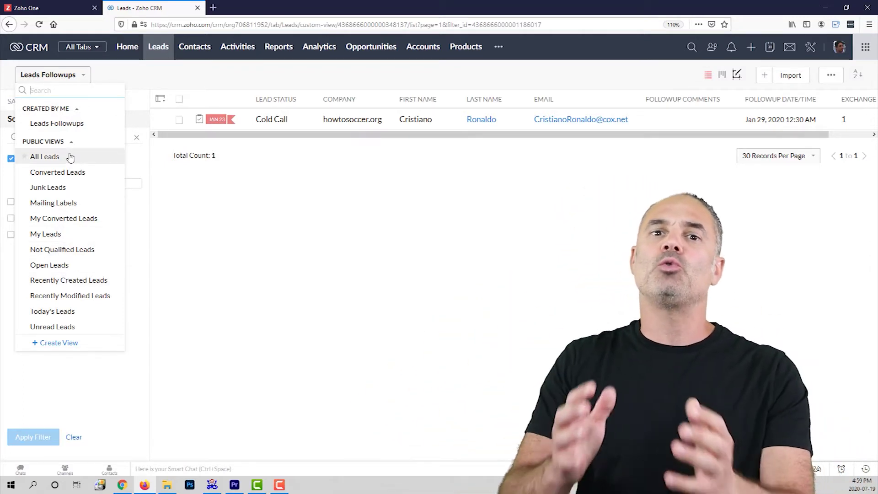
pyautogui.click(44, 158)
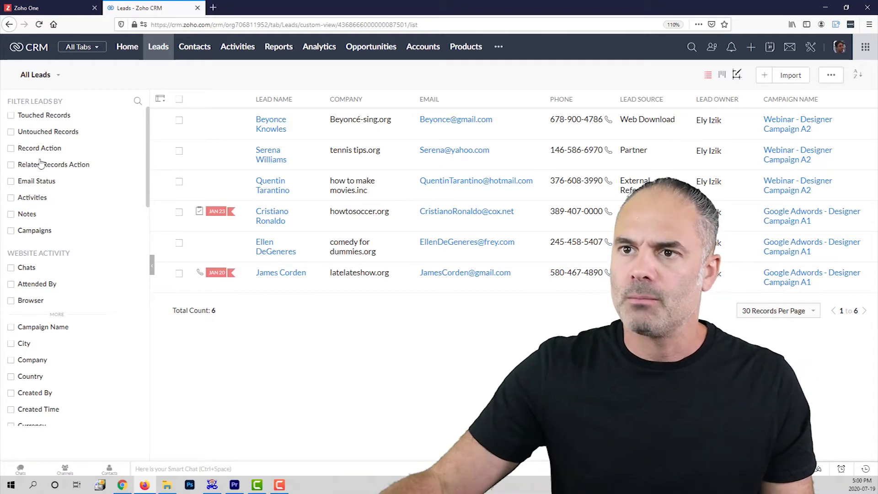
pyautogui.click(58, 76)
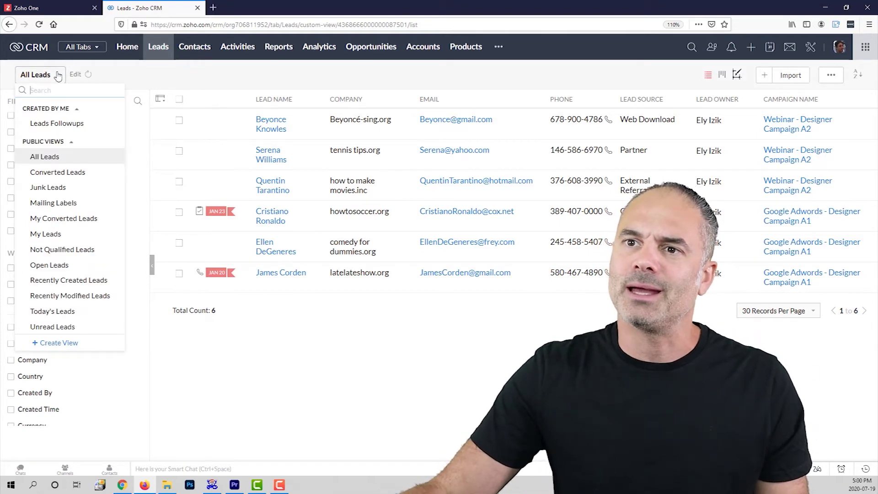
pyautogui.click(71, 126)
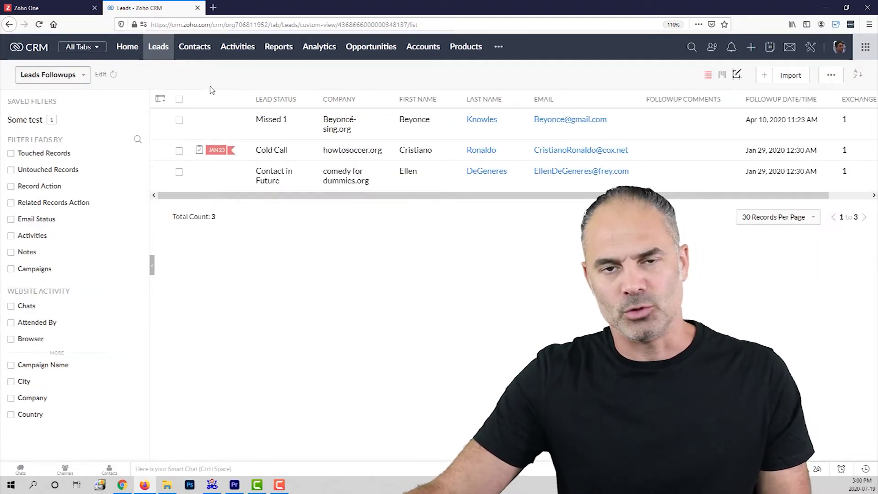
# - Start a new Leads view and name it "Full name view"
pyautogui.click(81, 76)
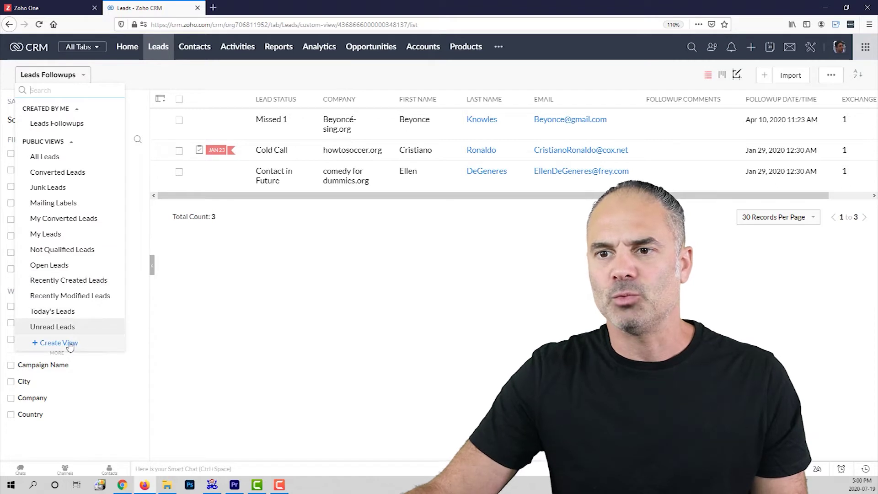
pyautogui.click(55, 347)
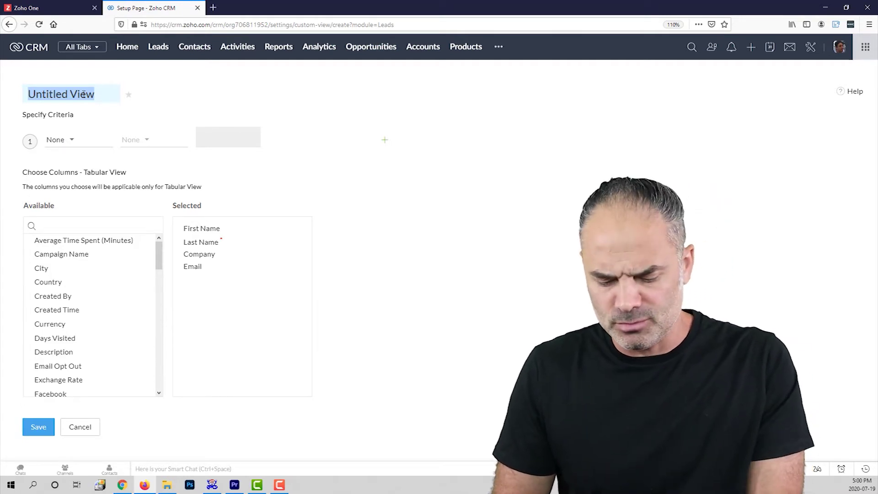
pyautogui.write('ame view')
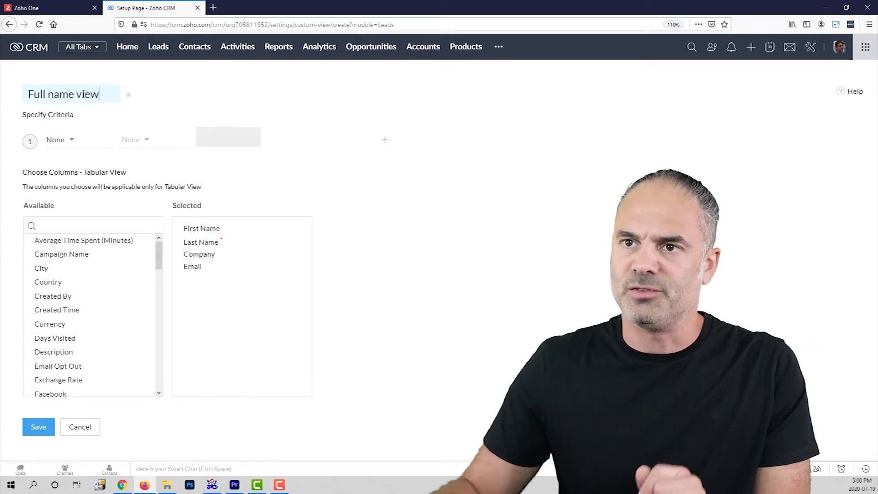
# - Set the view's first criterion to First Name is not empty
pyautogui.click(65, 140)
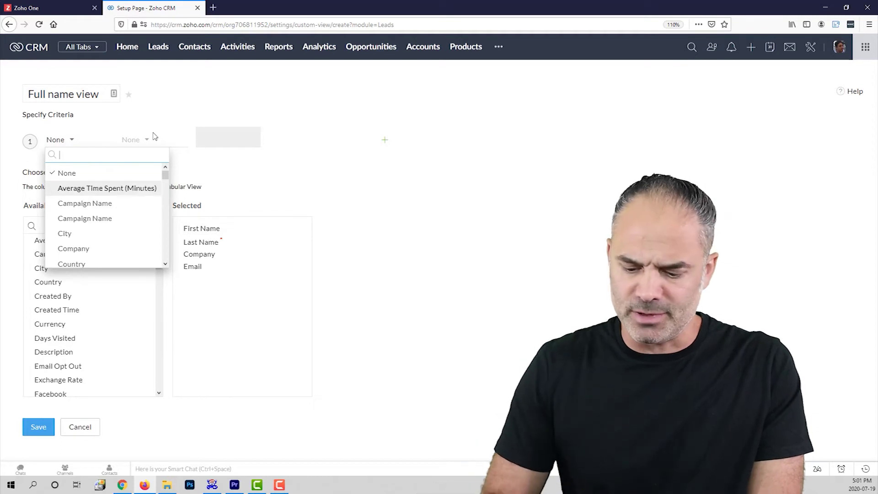
pyautogui.write('first')
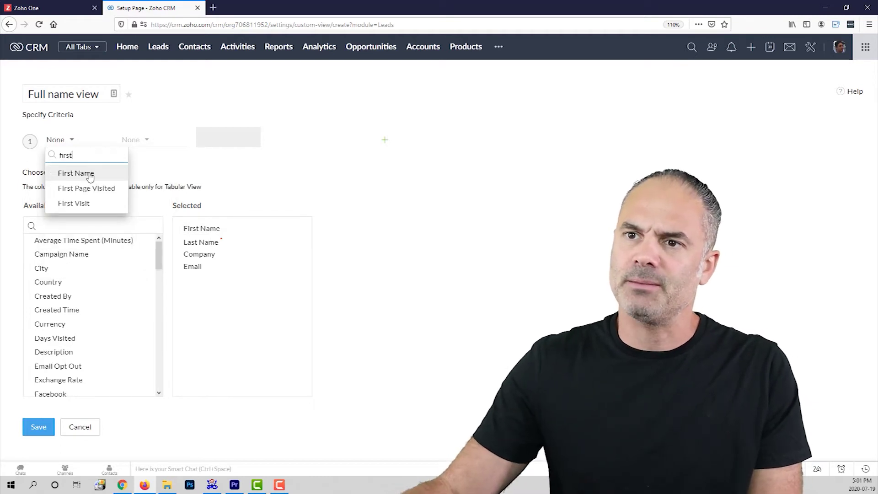
pyautogui.click(90, 178)
pyautogui.click(150, 140)
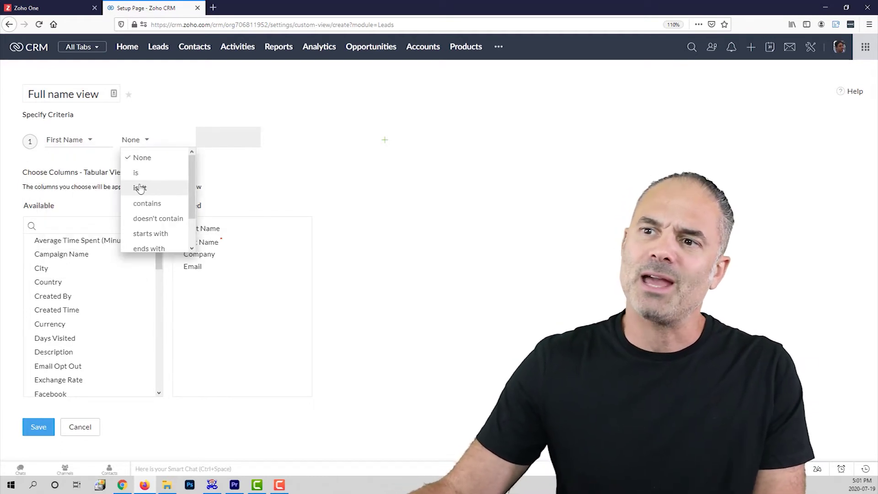
pyautogui.scroll(-2, 160, 194)
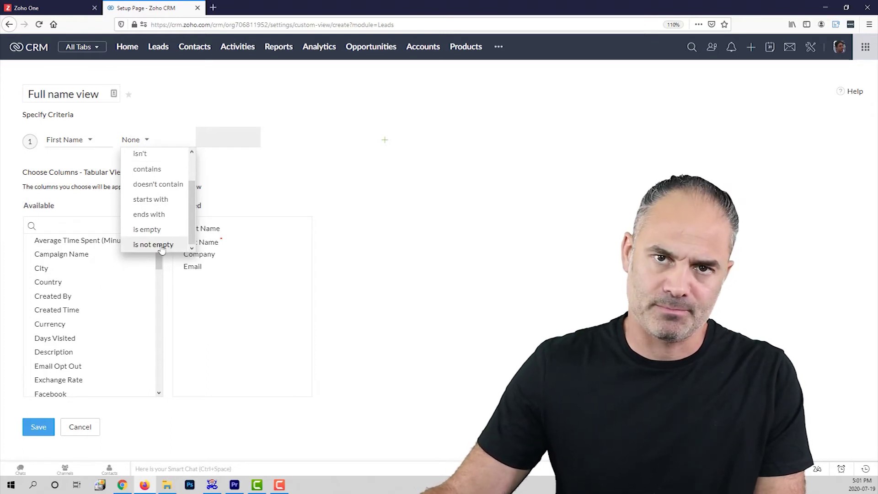
pyautogui.click(162, 246)
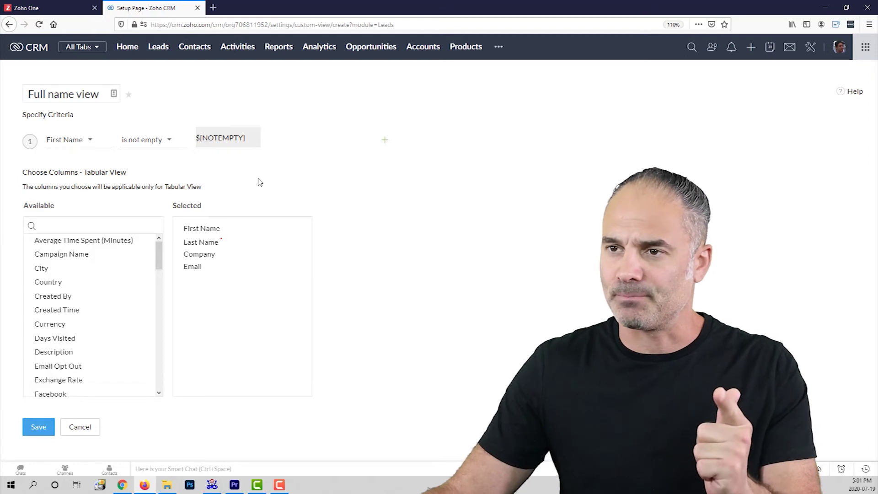
# - Add a second criterion to the view requiring that Last Name is not empty
pyautogui.click(384, 143)
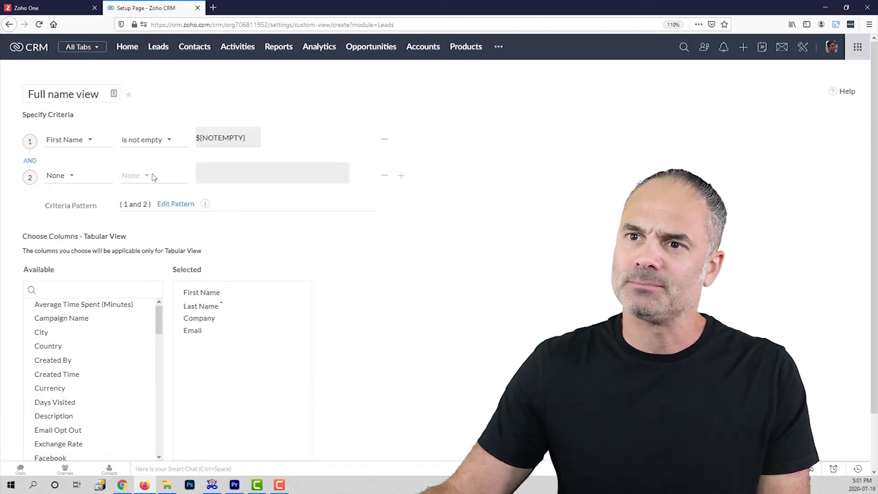
pyautogui.click(55, 175)
pyautogui.write('last')
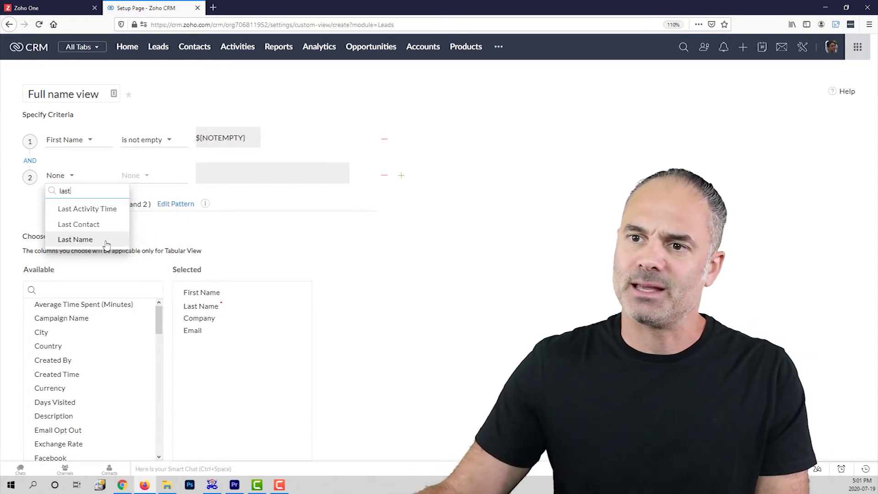
pyautogui.click(93, 240)
pyautogui.click(142, 178)
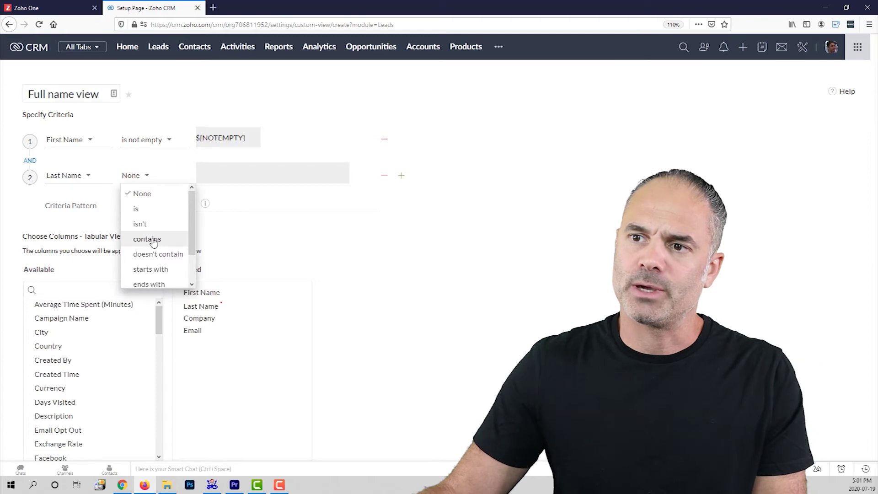
pyautogui.scroll(-1, 153, 249)
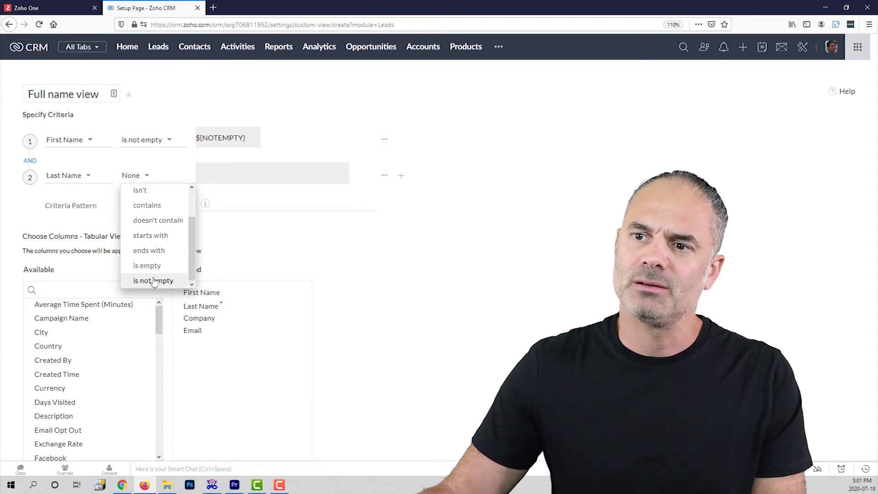
pyautogui.click(159, 281)
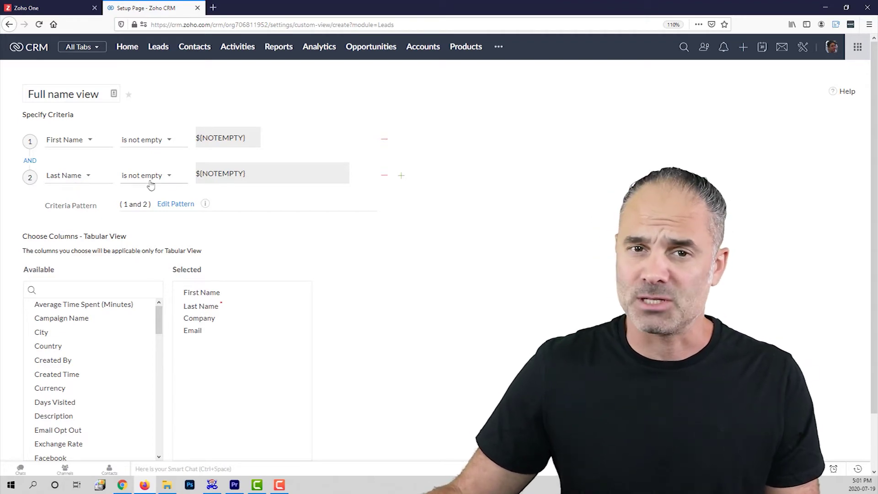
# - Add Phone to the view's selected columns and save the view
pyautogui.scroll(-2, 146, 247)
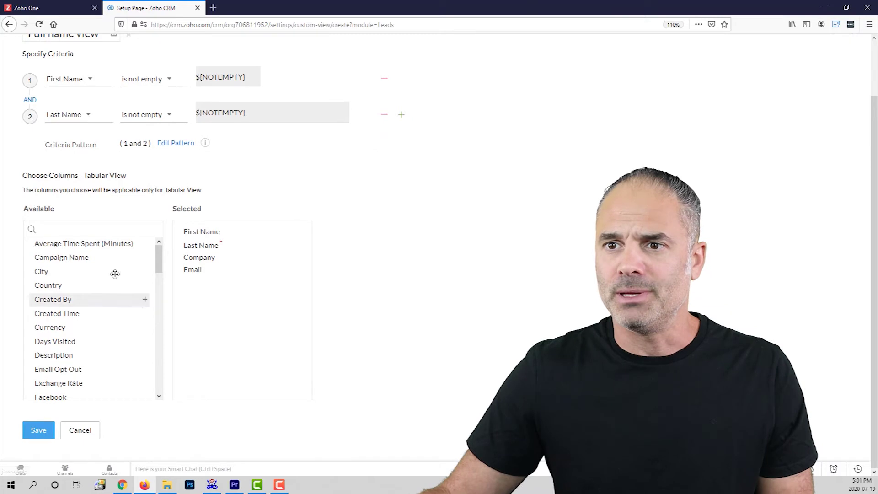
pyautogui.scroll(-2, 140, 277)
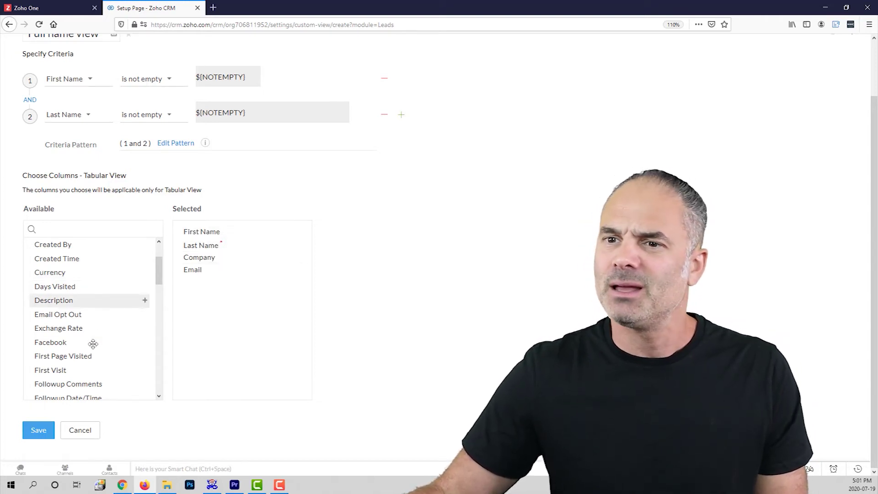
pyautogui.scroll(3, 82, 313)
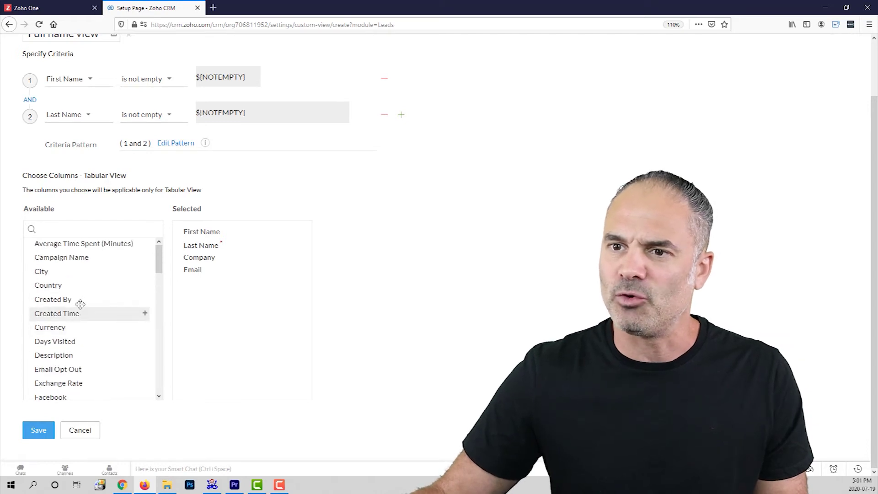
pyautogui.click(83, 231)
pyautogui.write('pho')
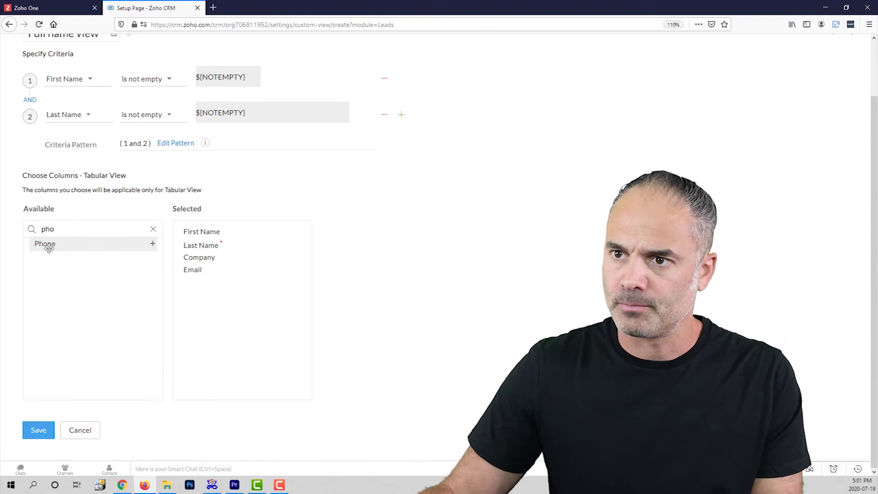
pyautogui.click(49, 248)
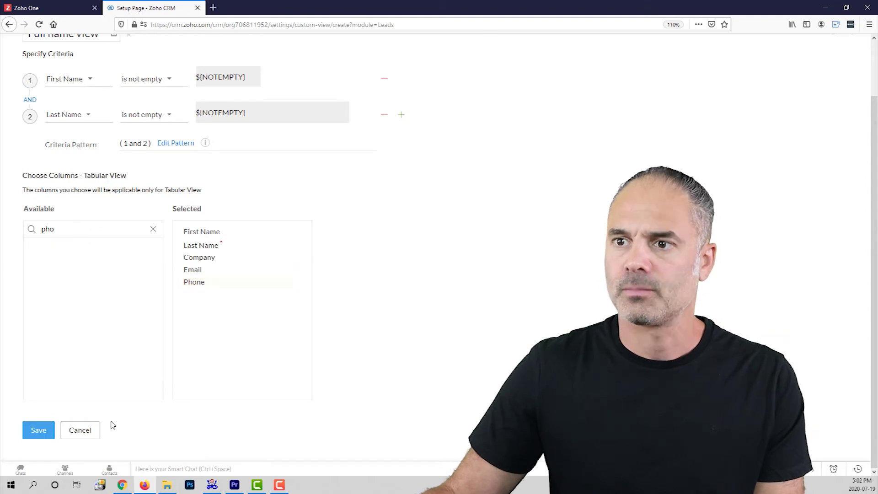
pyautogui.click(38, 431)
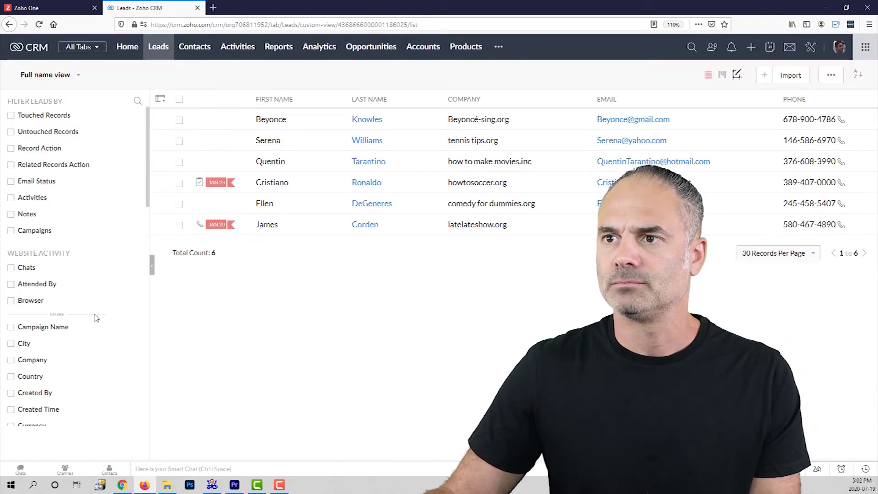
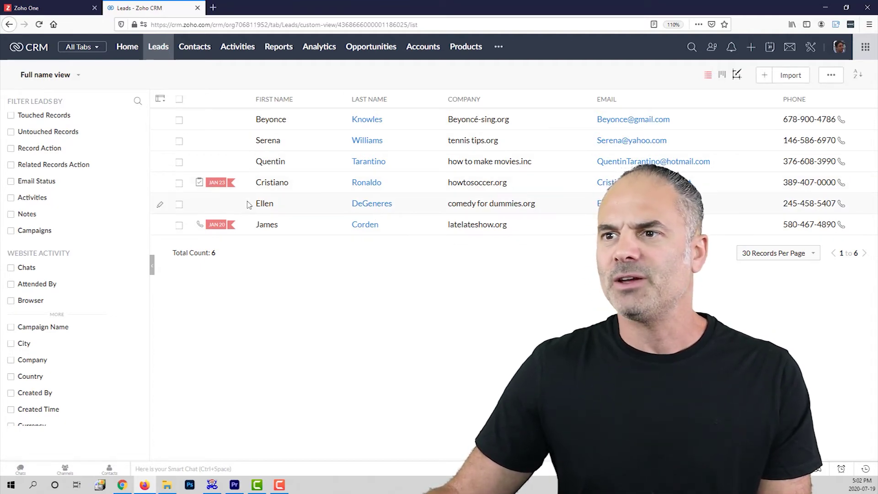
# - Clear the First Name of the comedy for dummies.org lead, save it, and return to the leads list
pyautogui.click(160, 204)
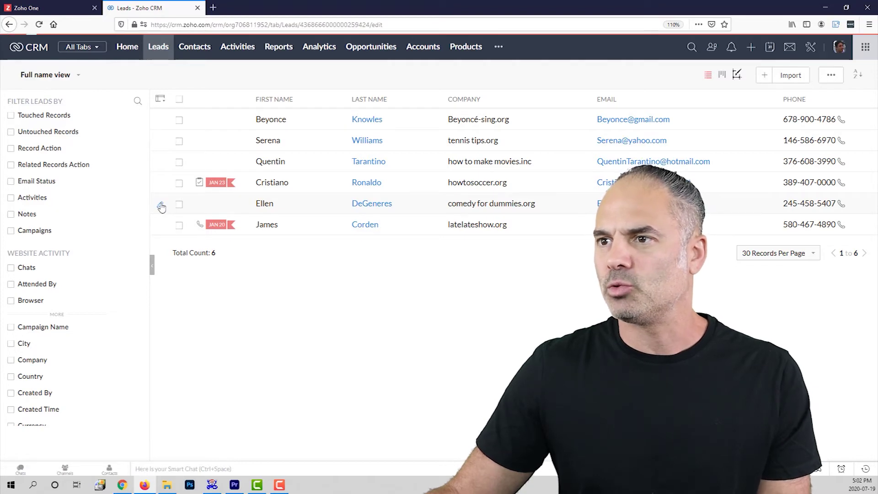
pyautogui.doubleClick(498, 247)
pyautogui.doubleClick(218, 248)
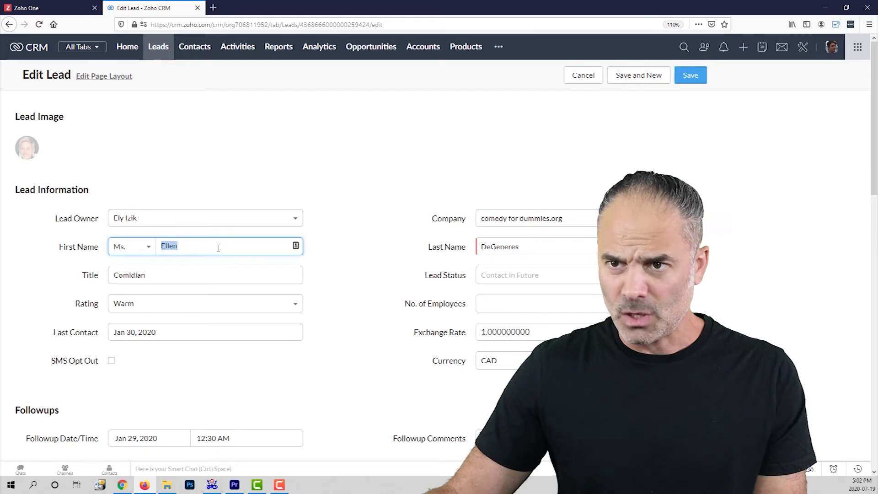
pyautogui.press('BackSpace')
pyautogui.click(683, 77)
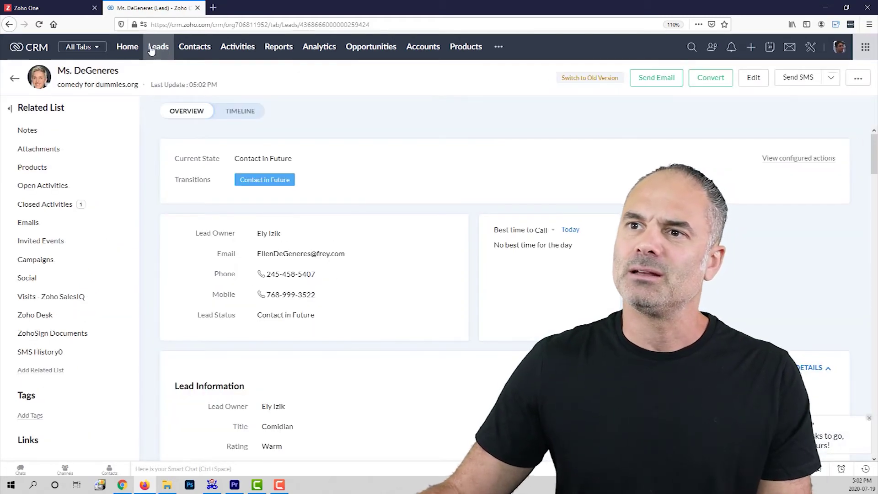
pyautogui.click(157, 53)
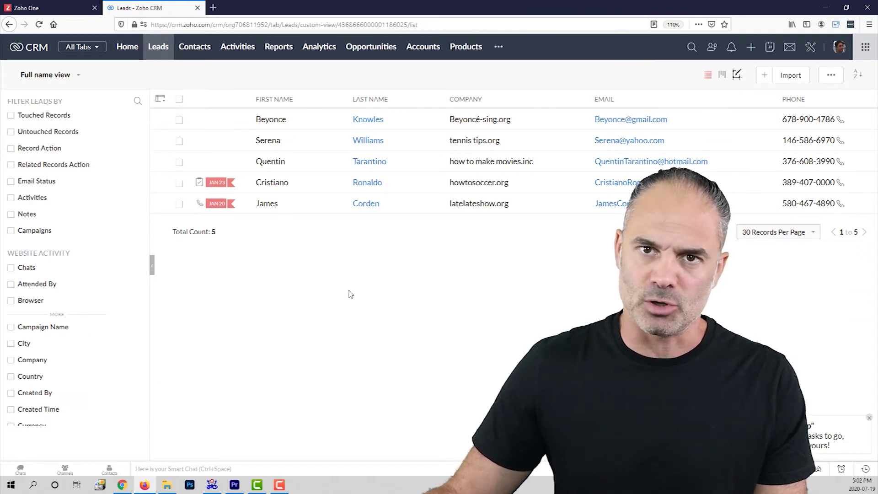
# - Reopen the edited comedy for dummies.org lead, re-enter its original first name, and save it
pyautogui.hotkey('alt', 'Left')
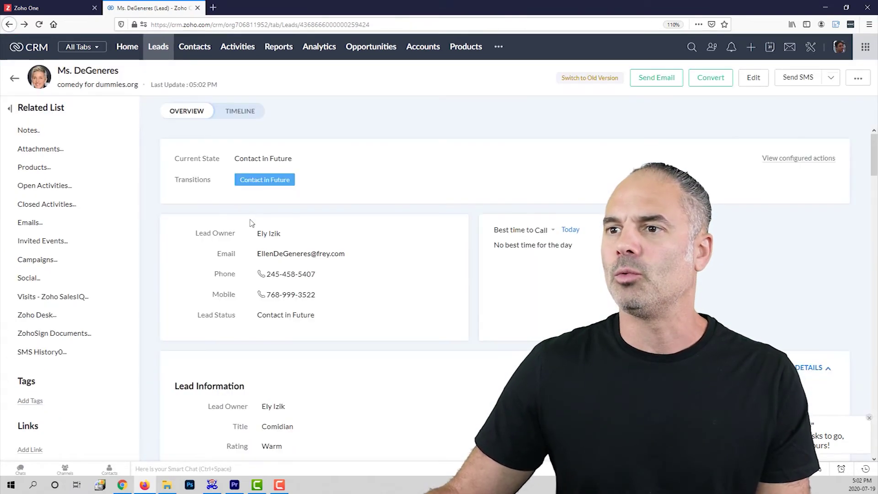
pyautogui.click(752, 77)
pyautogui.click(201, 247)
pyautogui.write('Ellen')
pyautogui.click(688, 75)
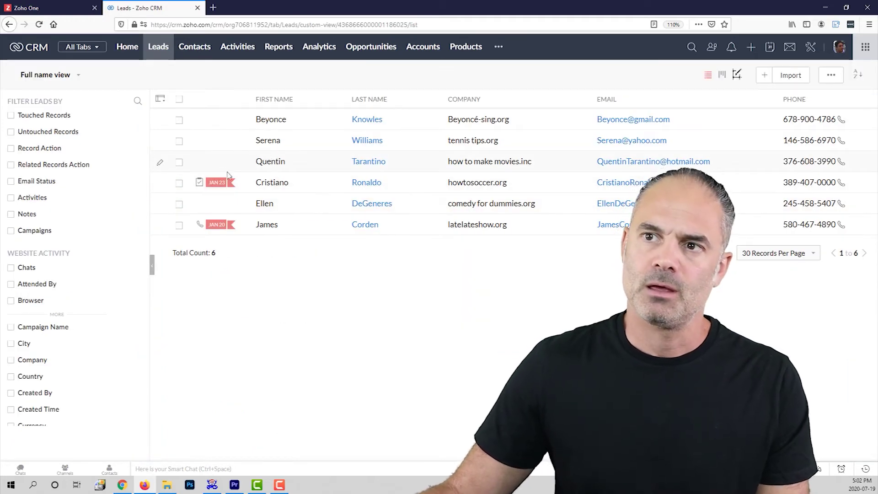
# - Mark the Leads Followups view as a favorite and reopen the list of views to check it
pyautogui.click(69, 75)
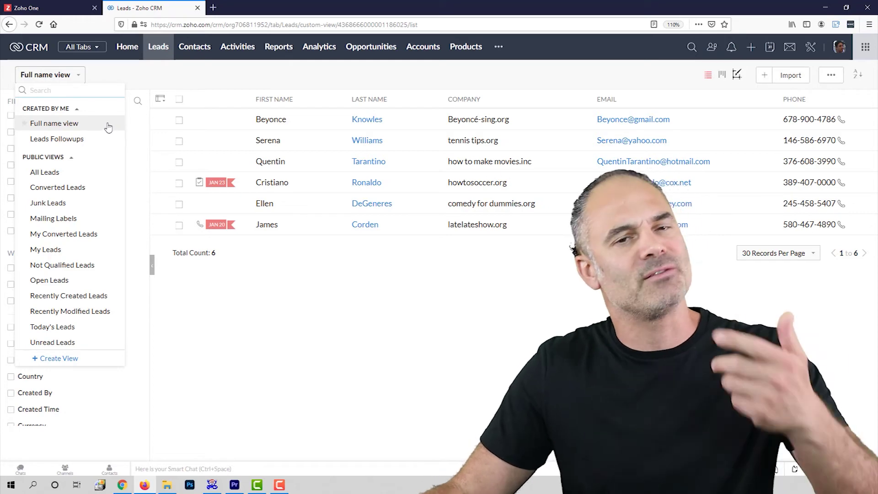
pyautogui.click(25, 139)
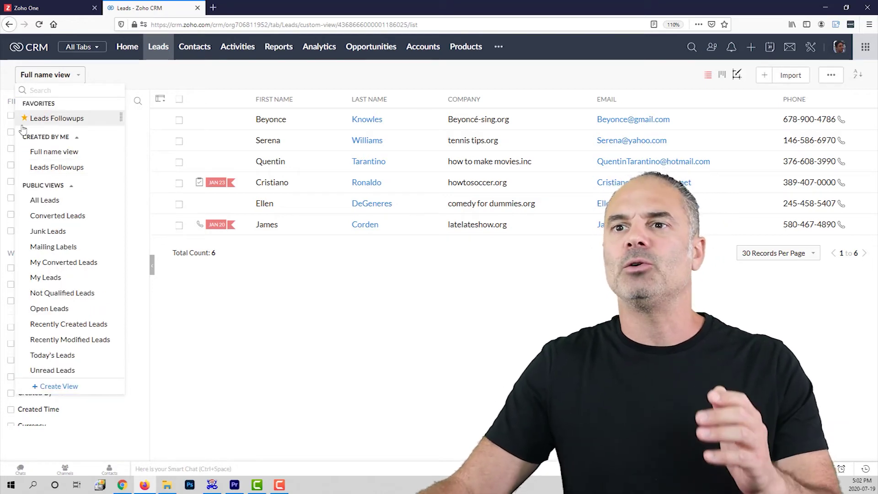
pyautogui.click(247, 85)
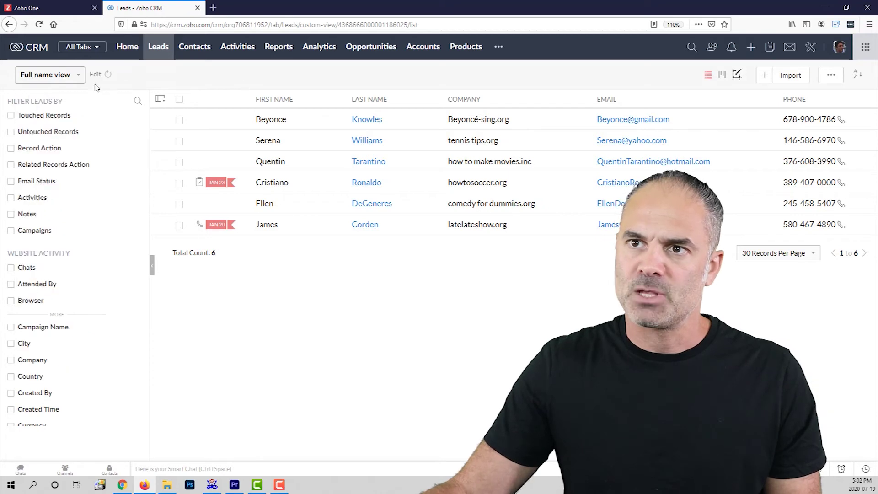
pyautogui.click(79, 78)
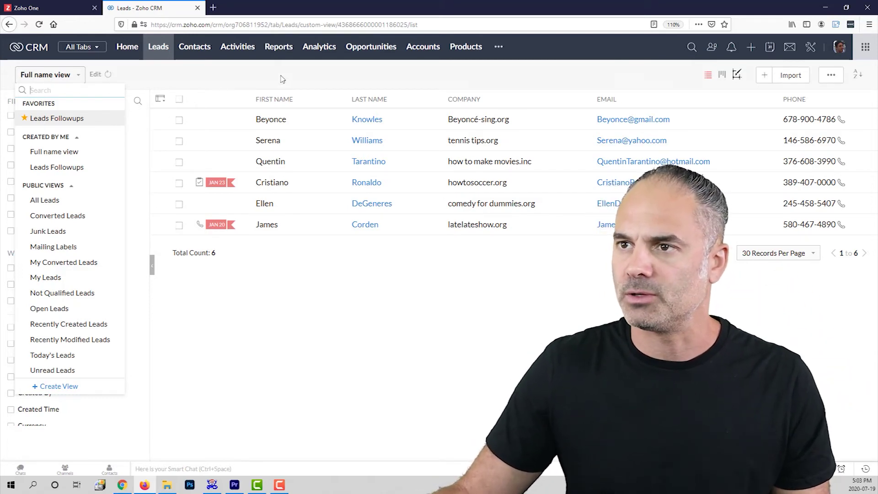
# - Look at the blank Create Lead form, cancel it, and show the record types available for quick creation
pyautogui.click(309, 79)
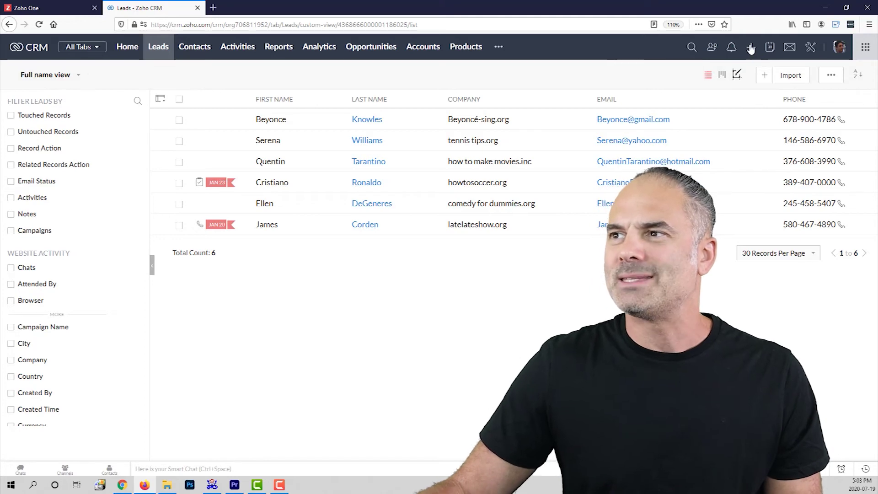
pyautogui.click(765, 76)
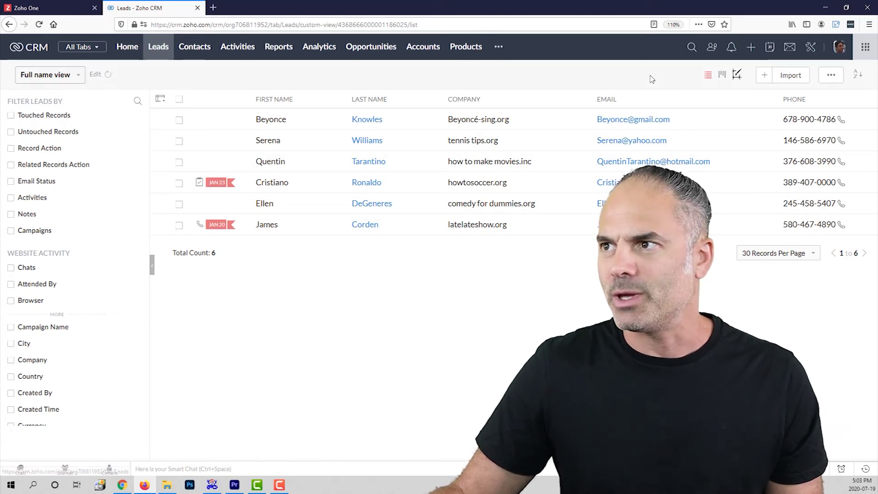
pyautogui.click(763, 78)
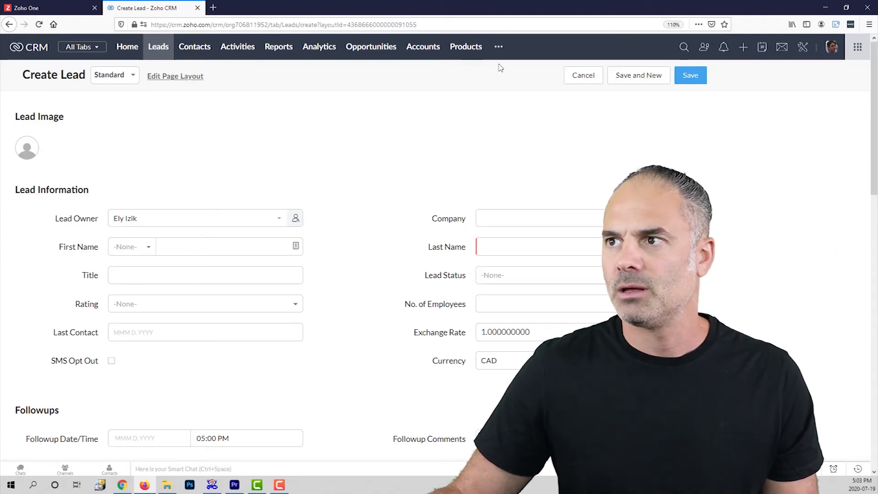
pyautogui.click(583, 75)
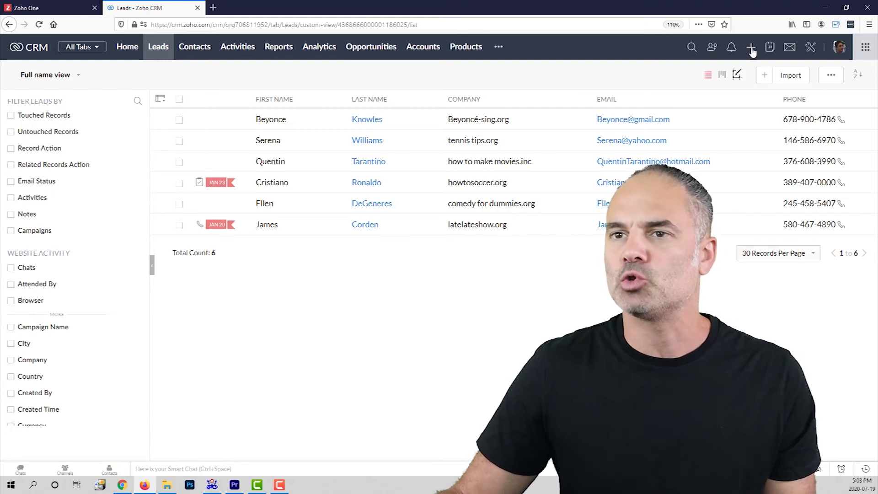
pyautogui.click(751, 48)
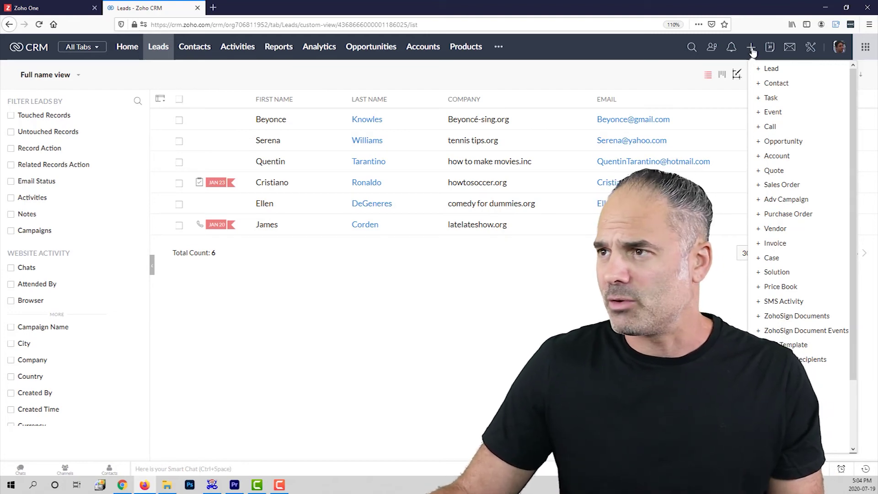
# - Open the Beyoncé-sing.org lead, change the last digit of its mobile number to 4 inline, and leave its phone field unedited
pyautogui.click(288, 124)
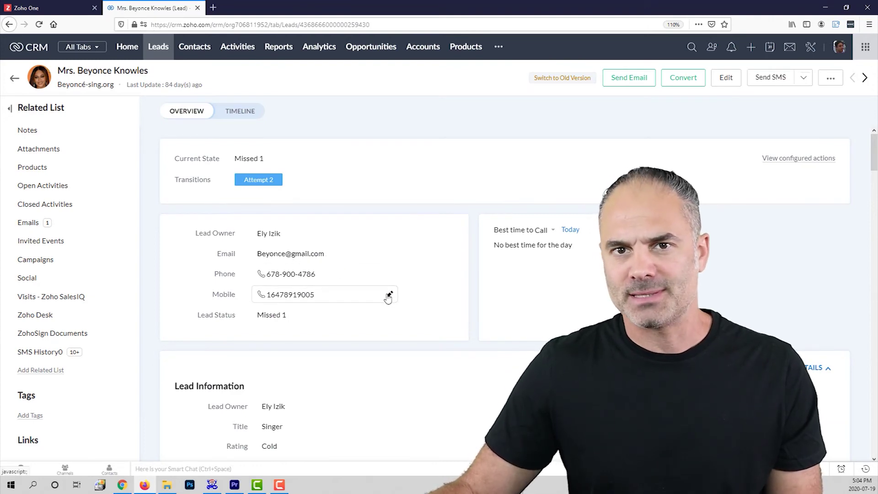
pyautogui.click(388, 296)
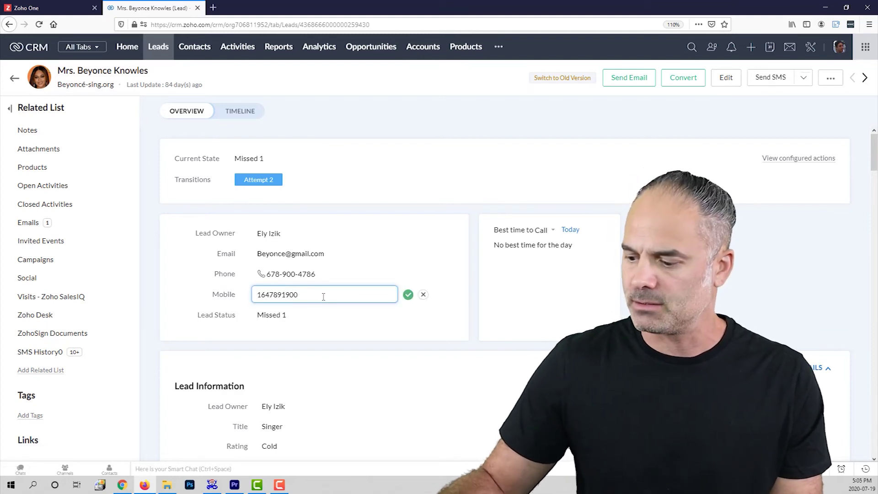
pyautogui.click(408, 295)
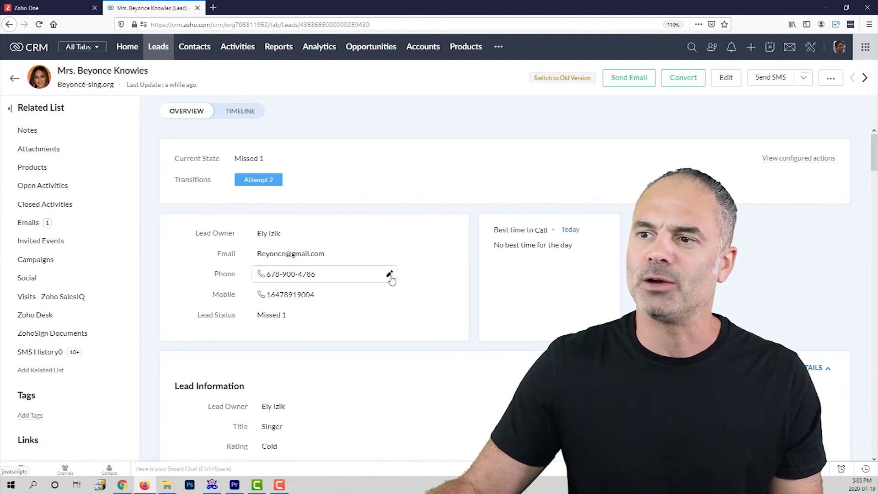
pyautogui.click(390, 275)
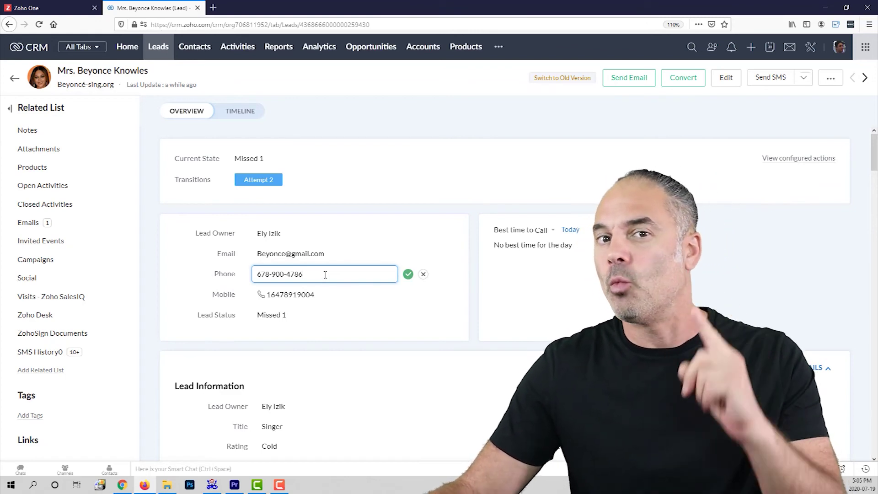
pyautogui.click(423, 276)
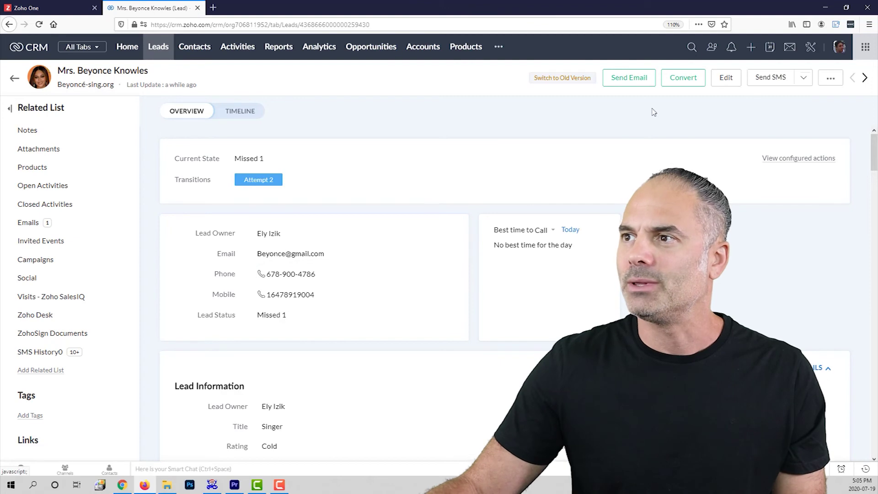
# - Edit the full lead record to set the title to Singer2 and the rating to Warm, and save it
pyautogui.click(726, 78)
pyautogui.click(238, 276)
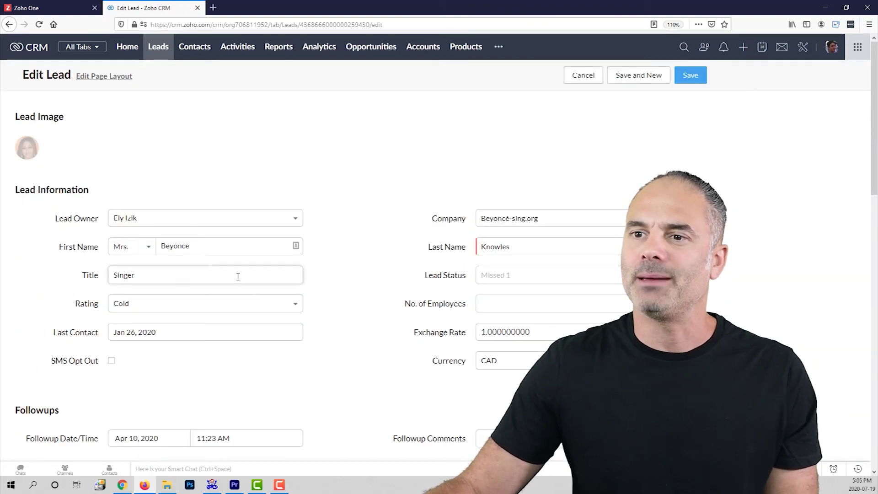
pyautogui.write('2')
pyautogui.click(168, 304)
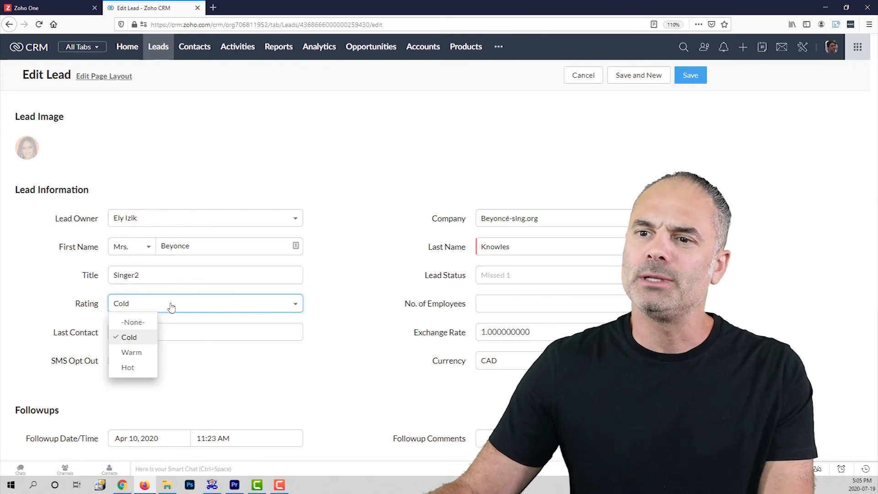
pyautogui.click(135, 350)
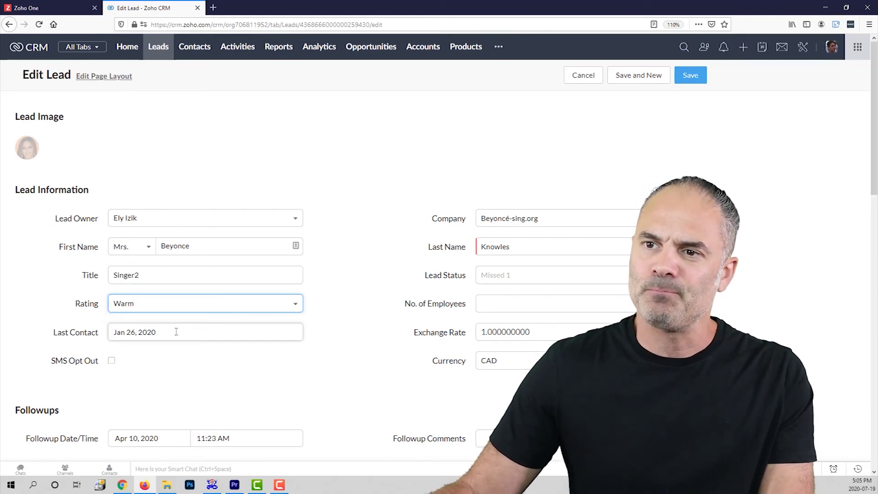
pyautogui.click(691, 76)
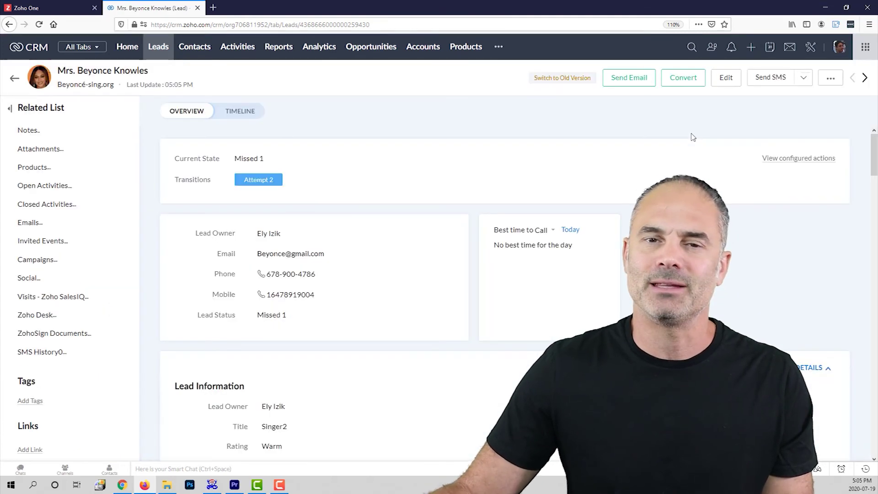